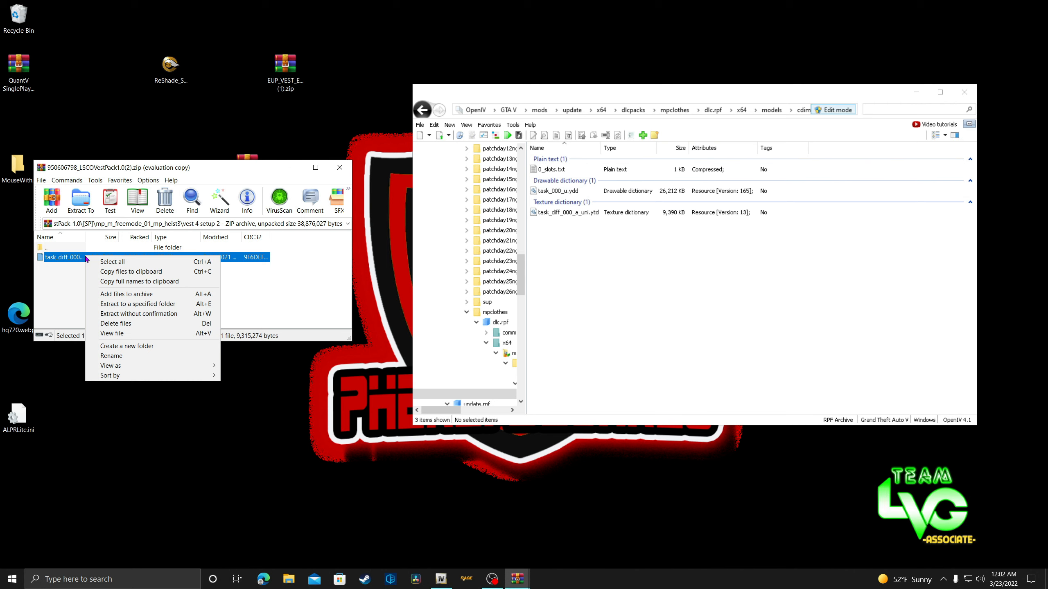
Rename the vest 4 setup 2 texture in the LSCO archive to task_diff_000_b_uni.ytd and add it to the open mpclothes folder in OpenIV
{"action": "left_click", "coordinate": [122, 356]}
{"action": "key", "text": "Right"}
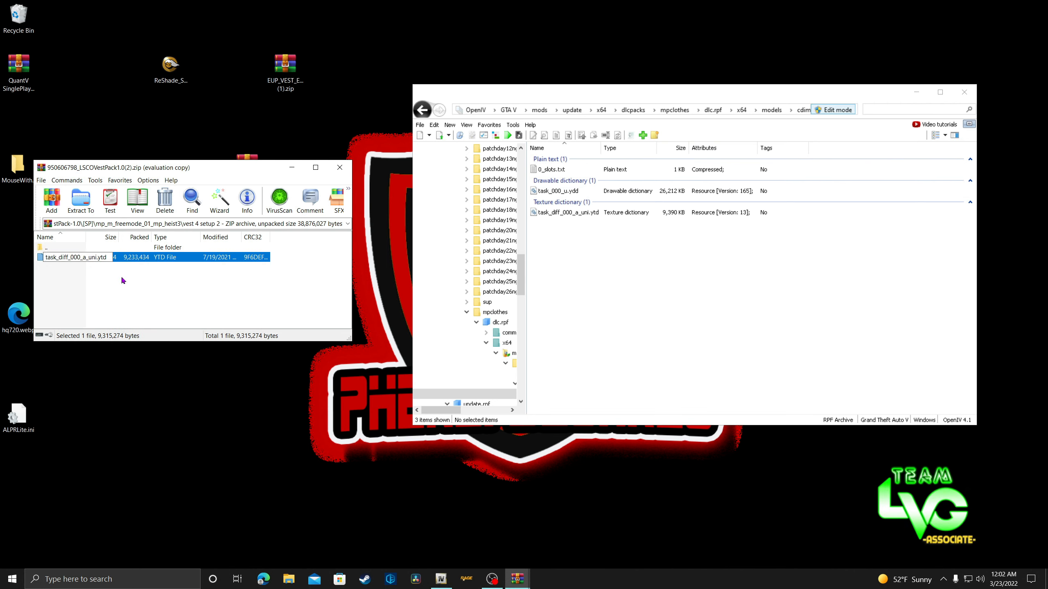
{"action": "key", "text": "Left"}
{"action": "key", "text": "Left"}
{"action": "key", "text": "Left"}
{"action": "key", "text": "Left"}
{"action": "key", "text": "BackSpace"}
{"action": "type", "text": "b"}
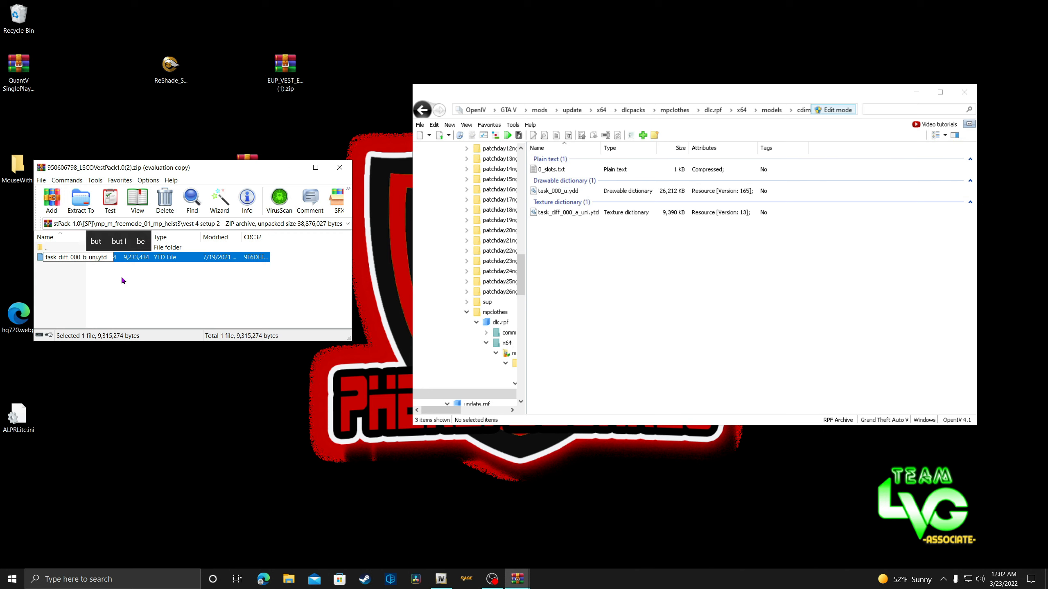
{"action": "left_click", "coordinate": [156, 315]}
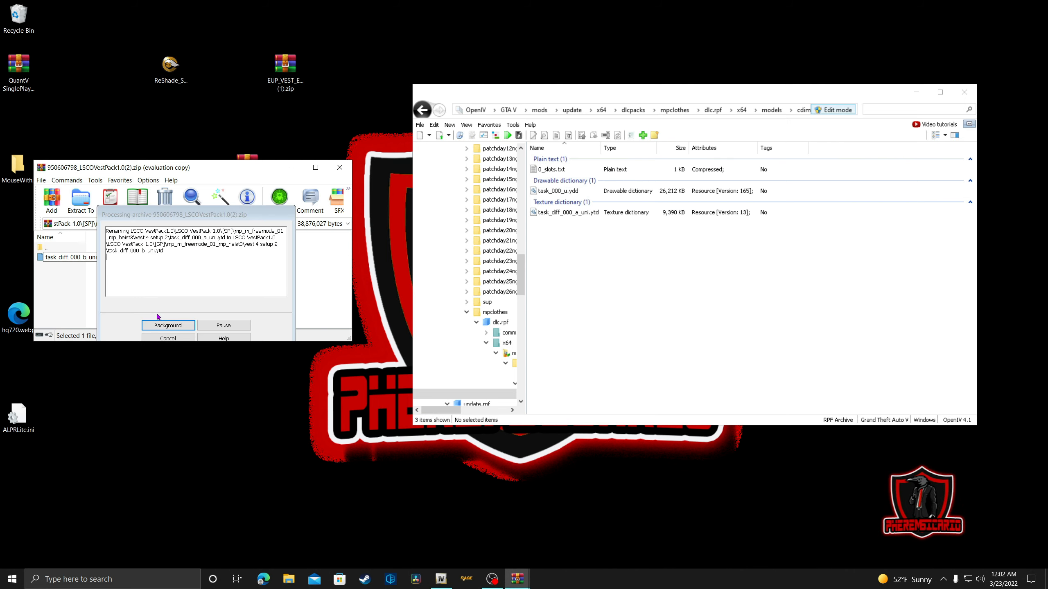
{"action": "left_click_drag", "start_coordinate": [124, 306], "coordinate": [627, 276]}
{"action": "left_click", "coordinate": [191, 294]}
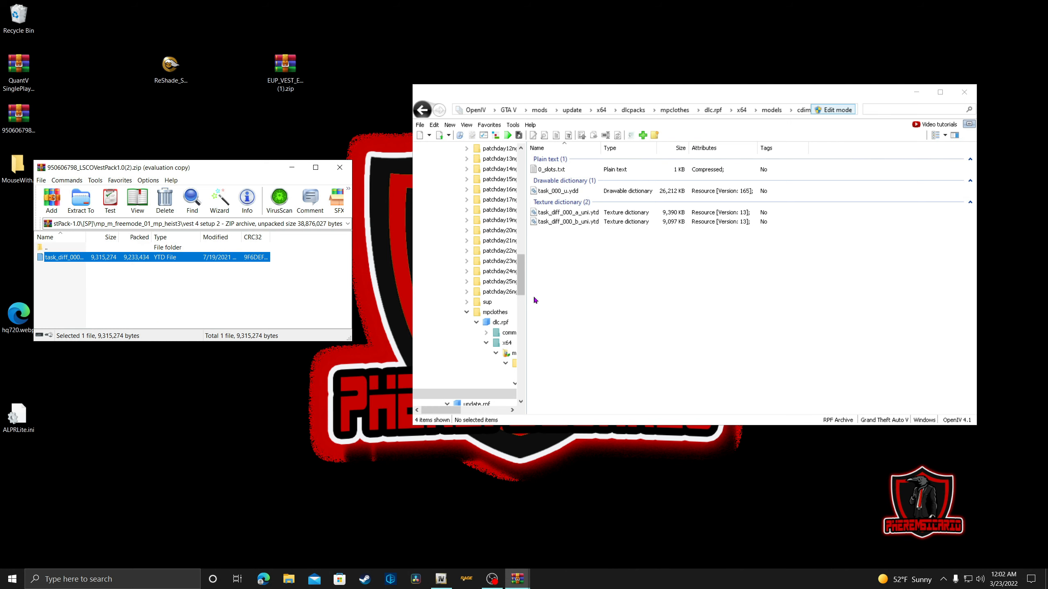
Inspect the task_diff_000_a_uni.ytd and task_diff_000_b_uni.ytd textures in the texture editor to compare the two vest 4 variants
{"action": "left_click", "coordinate": [559, 212]}
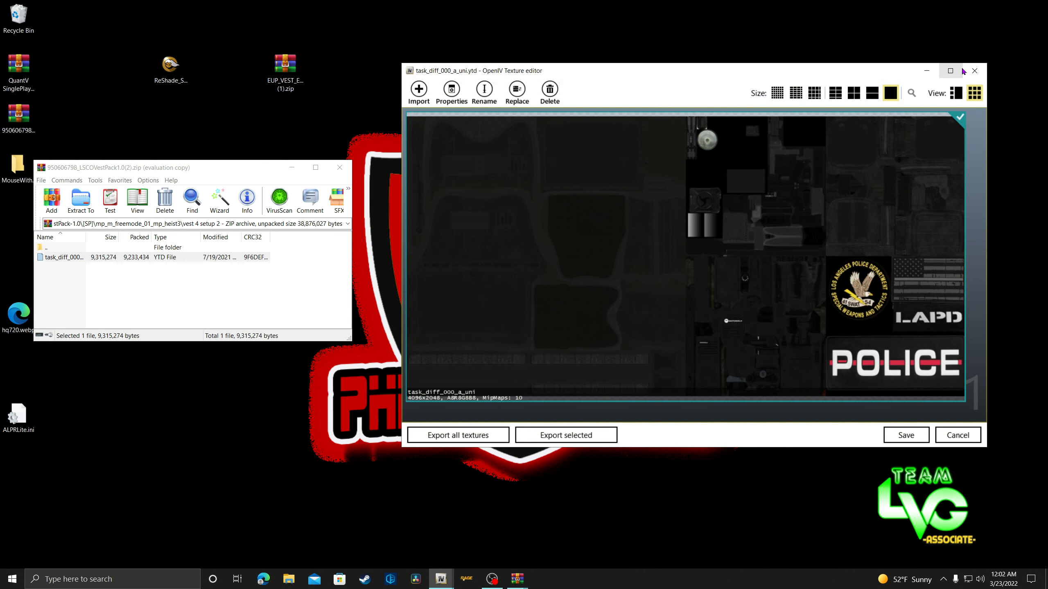
{"action": "left_click", "coordinate": [974, 70]}
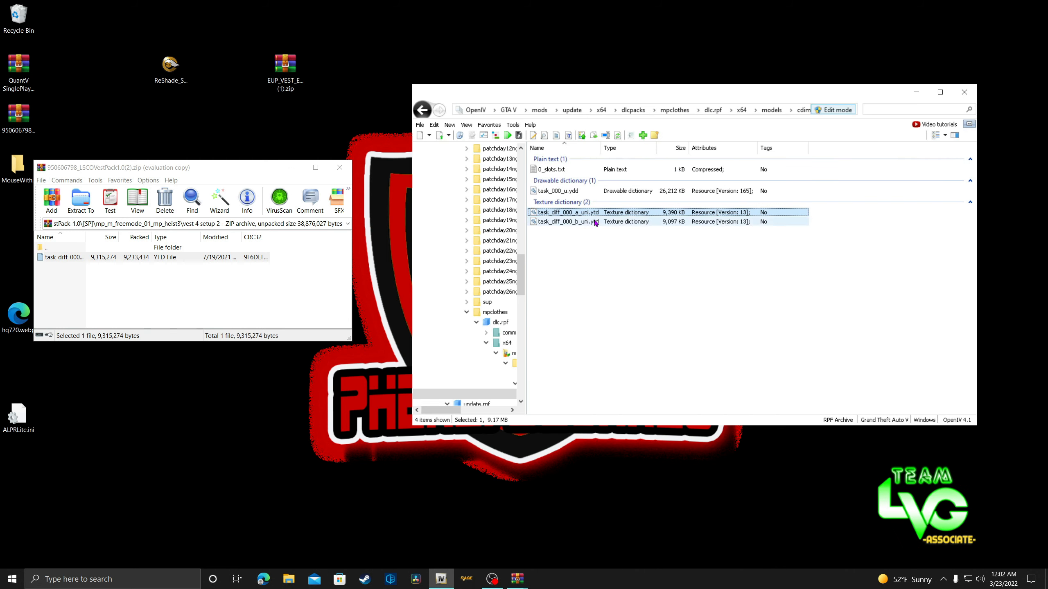
{"action": "double_click", "coordinate": [595, 223]}
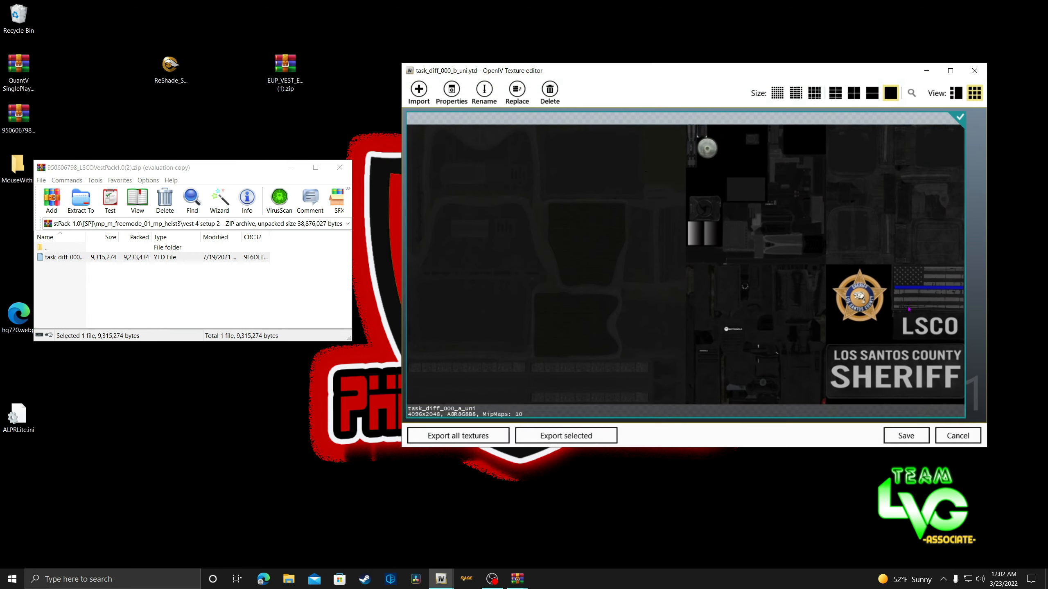
{"action": "scroll", "coordinate": [924, 322], "scroll_direction": "down", "scroll_amount": 1}
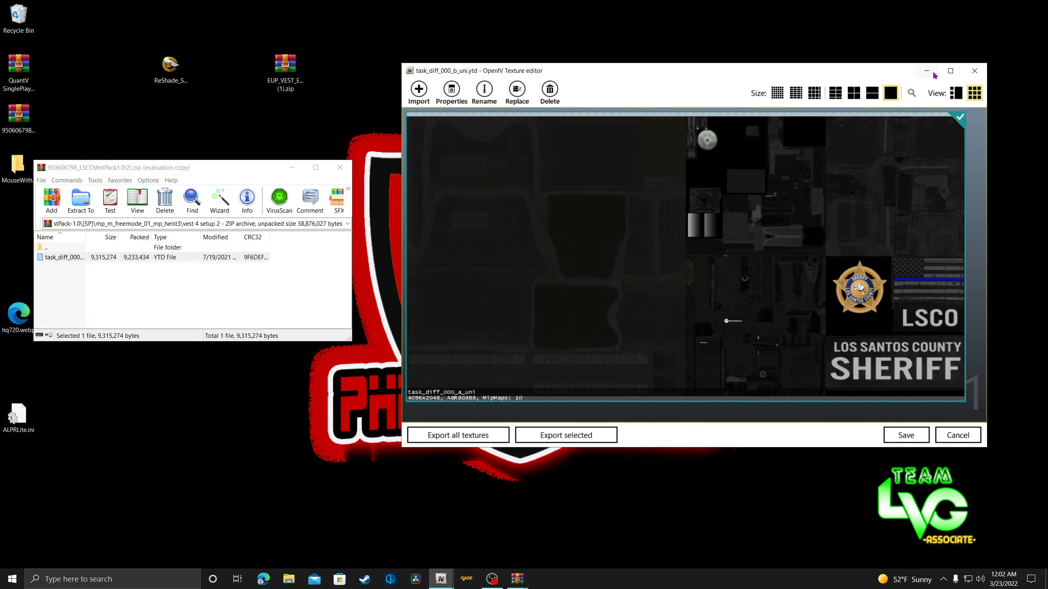
{"action": "left_click", "coordinate": [968, 72]}
Add the drawable and texture files from vest7\setup2\mp_m_freemode_01_mp_m_heist3 in the EUP_VEST_EARPIECE_1.1 archive to the open mpclothes folder in OpenIV
{"action": "double_click", "coordinate": [71, 248]}
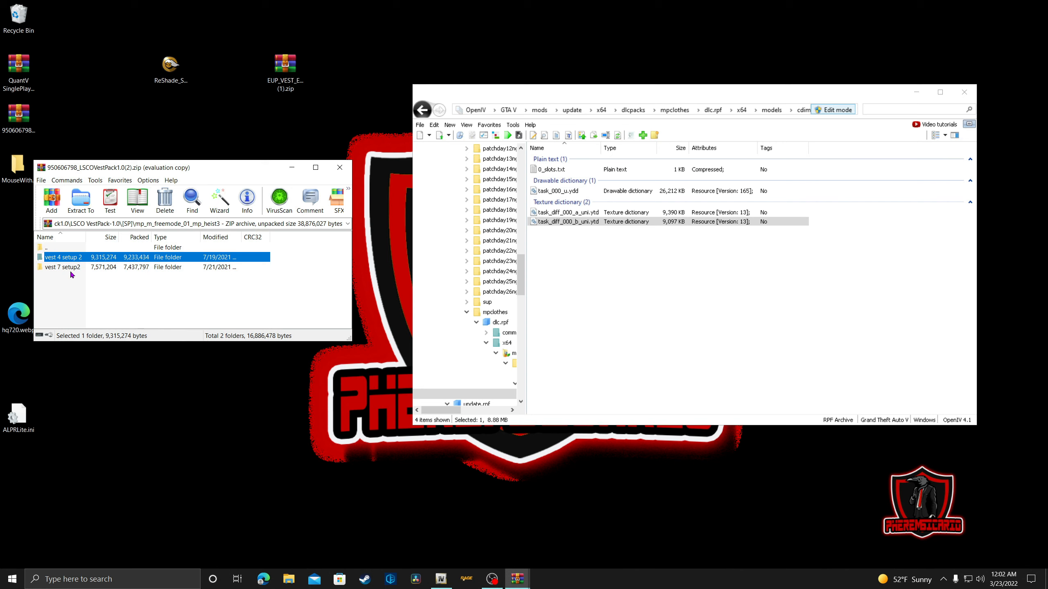
{"action": "mouse_move", "coordinate": [517, 580]}
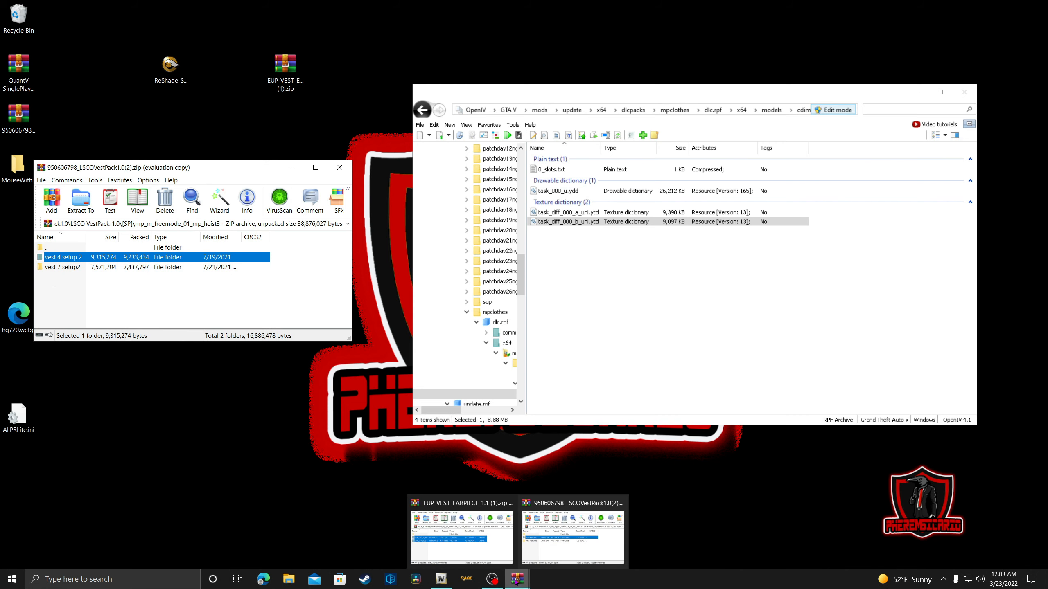
{"action": "left_click", "coordinate": [461, 504]}
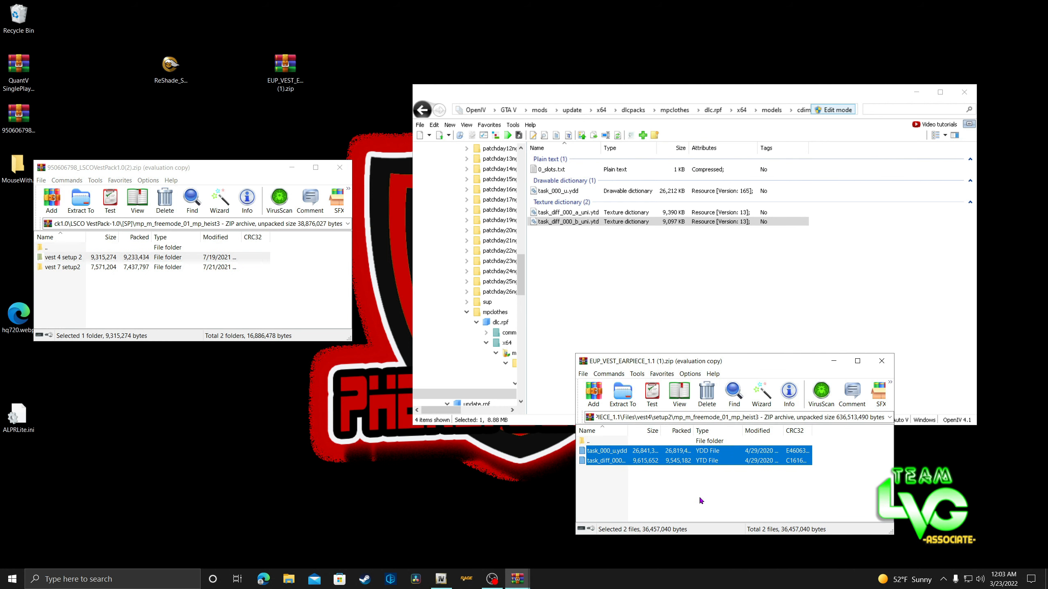
{"action": "double_click", "coordinate": [594, 442]}
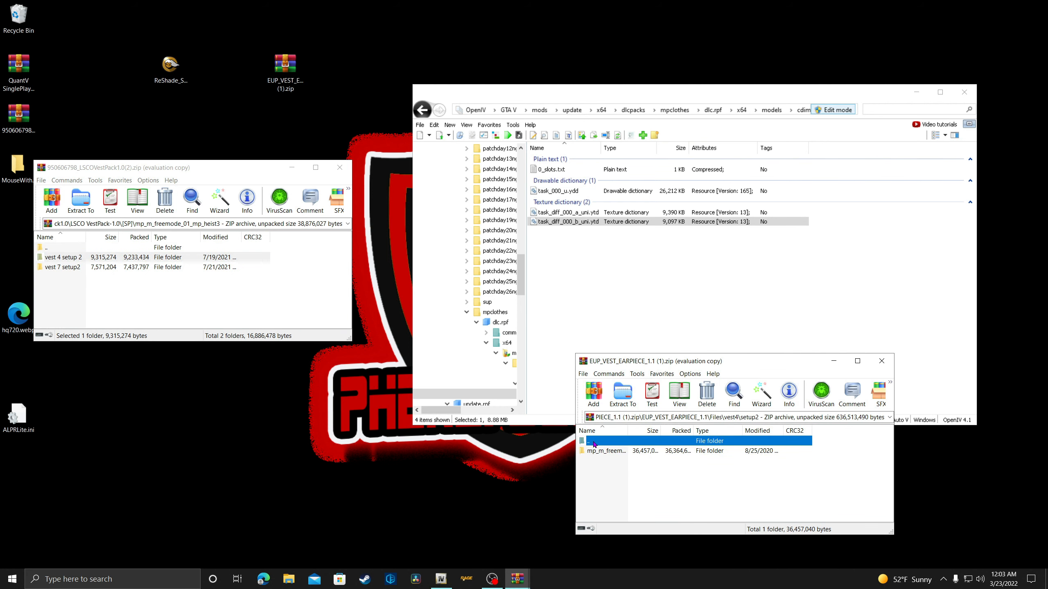
{"action": "double_click", "coordinate": [592, 441]}
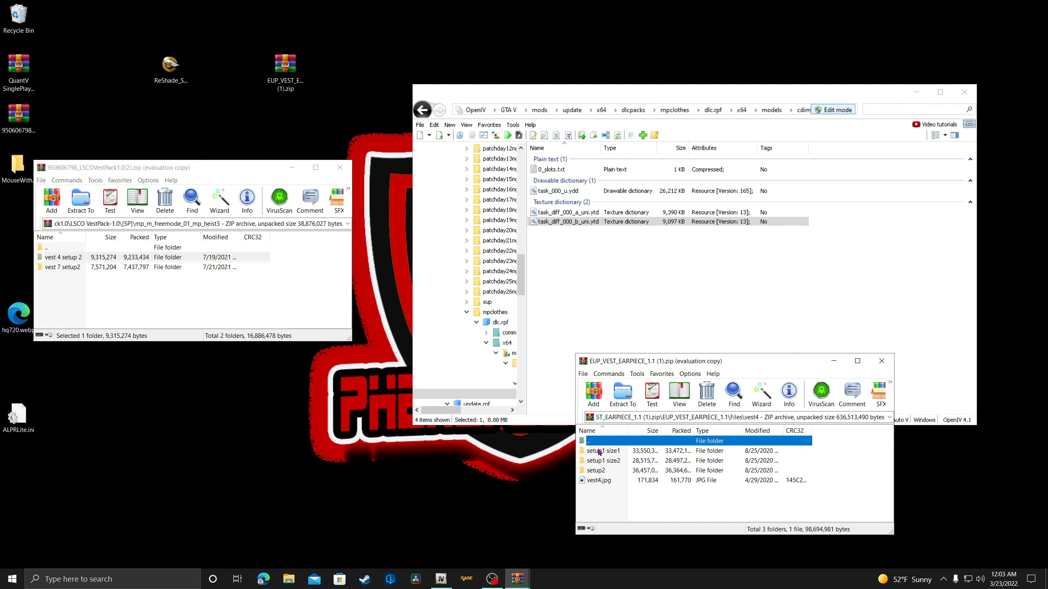
{"action": "double_click", "coordinate": [601, 440]}
{"action": "scroll", "coordinate": [604, 475], "scroll_direction": "down", "scroll_amount": 2}
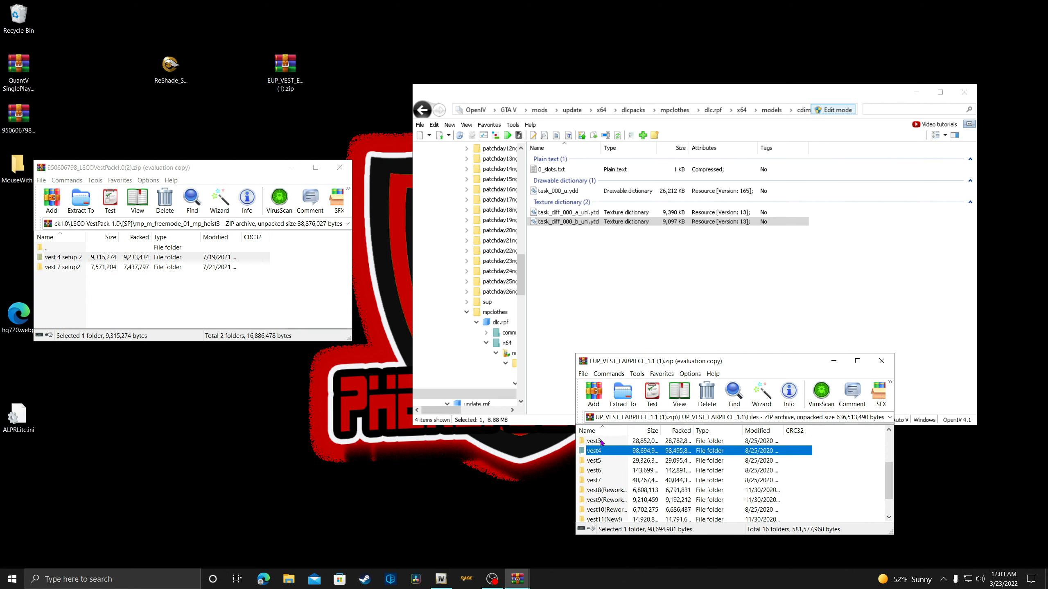
{"action": "double_click", "coordinate": [604, 480]}
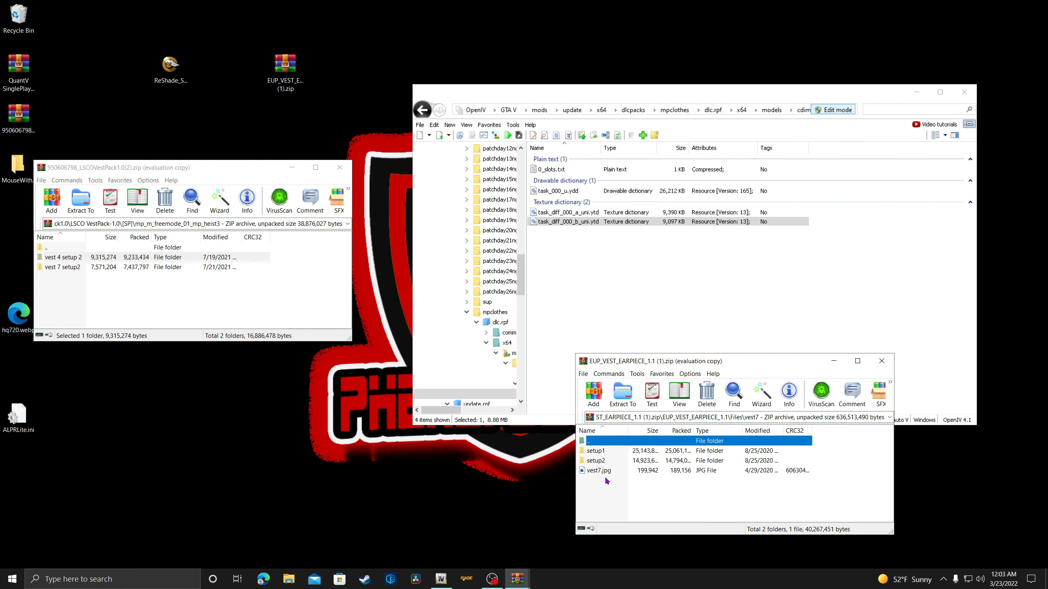
{"action": "double_click", "coordinate": [602, 461]}
{"action": "double_click", "coordinate": [615, 450]}
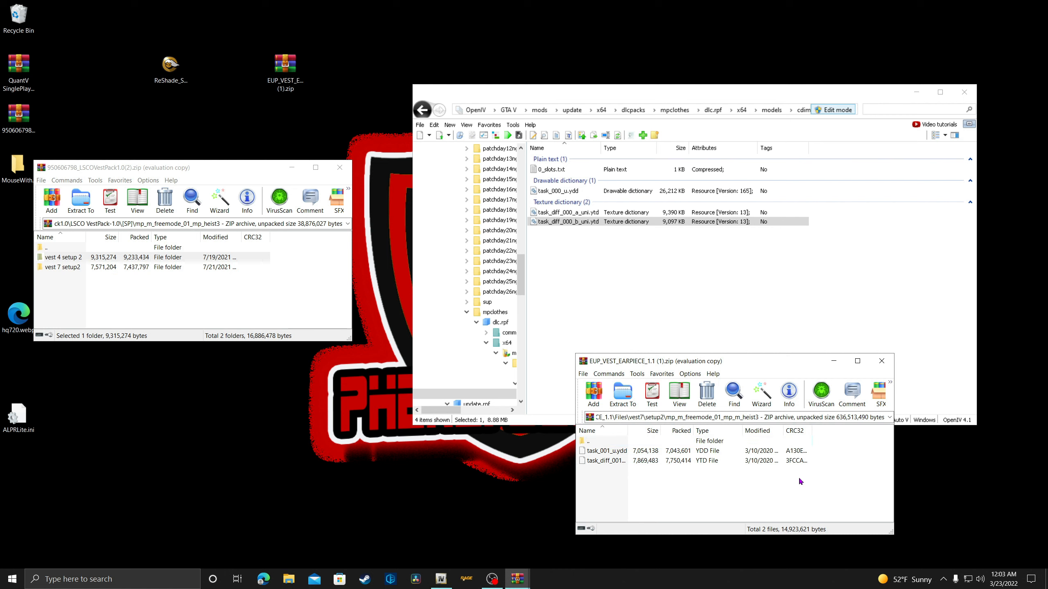
{"action": "left_click_drag", "start_coordinate": [801, 478], "coordinate": [614, 257]}
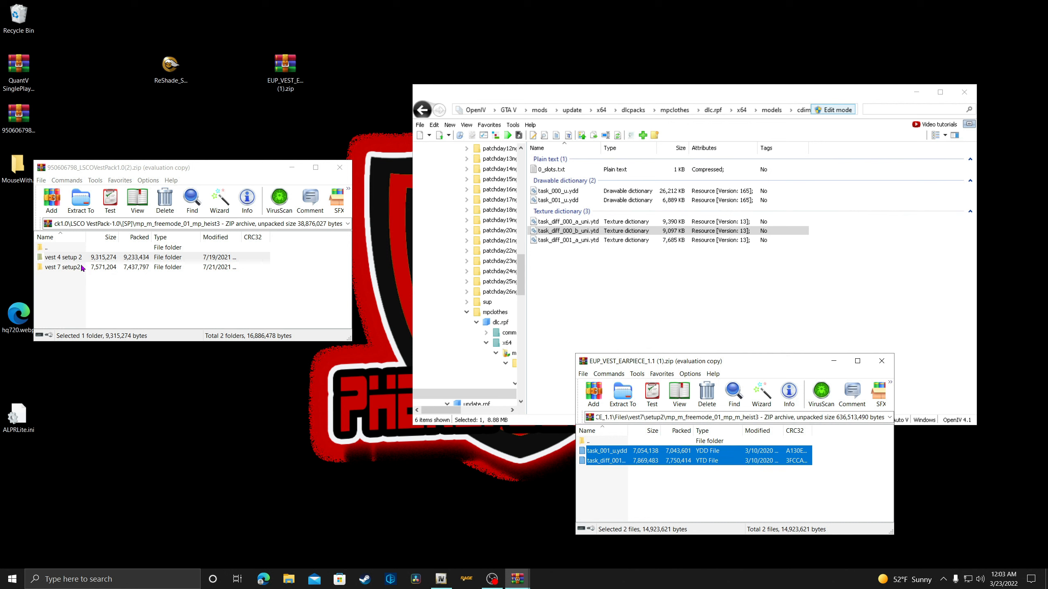
Name the vest 7 setup2 texture in the LSCO archive task_diff_001_b_uni.ytd and add it to the same mpclothes folder in OpenIV
{"action": "double_click", "coordinate": [62, 266]}
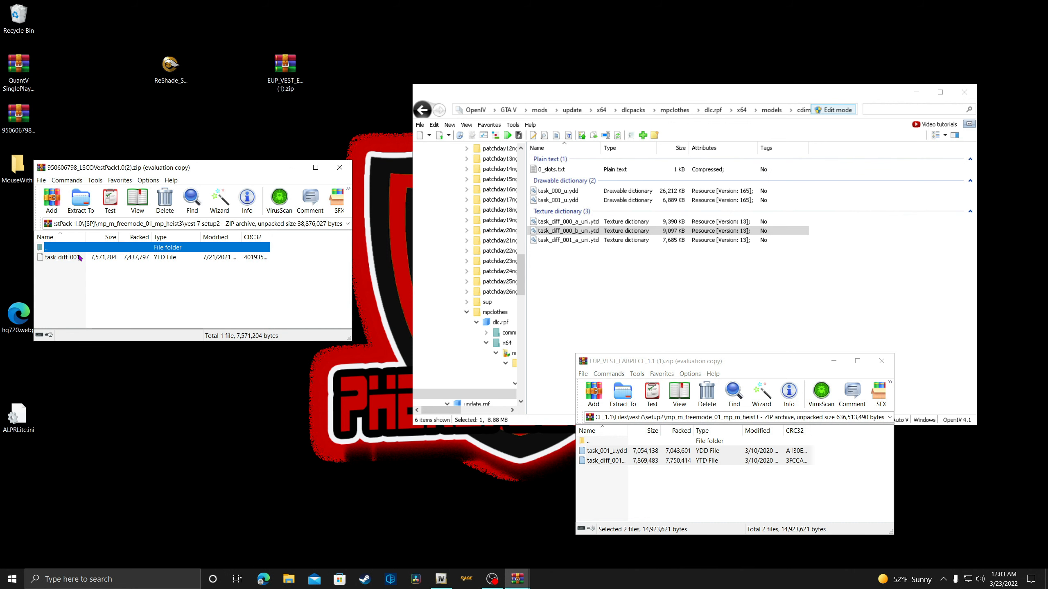
{"action": "left_click", "coordinate": [108, 260]}
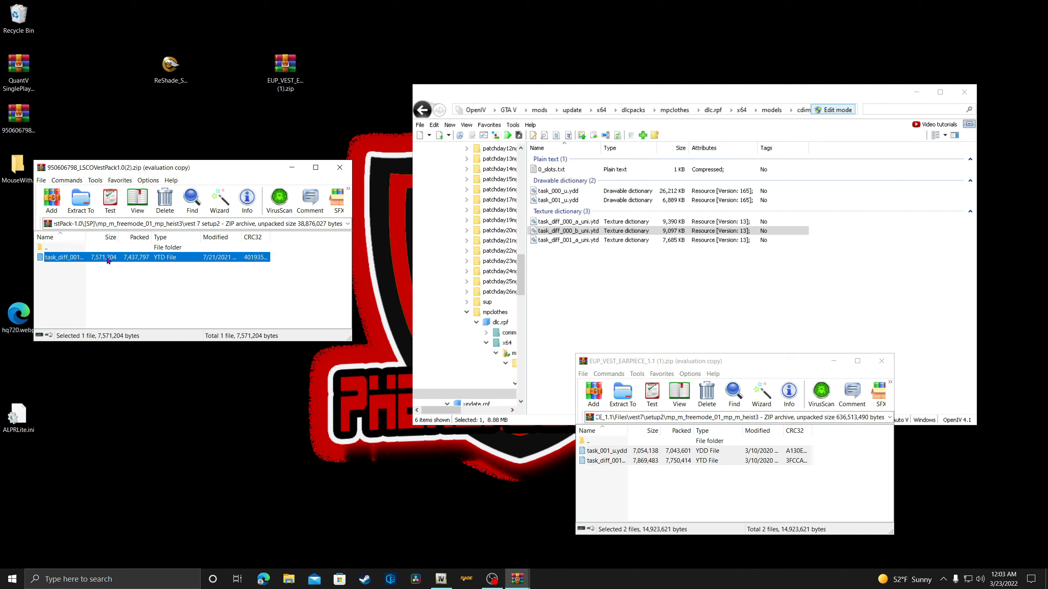
{"action": "right_click", "coordinate": [107, 259]}
{"action": "left_click", "coordinate": [139, 363]}
{"action": "key", "text": "Right"}
{"action": "key", "text": "BackSpace"}
{"action": "type", "text": "a"}
{"action": "key", "text": "Return"}
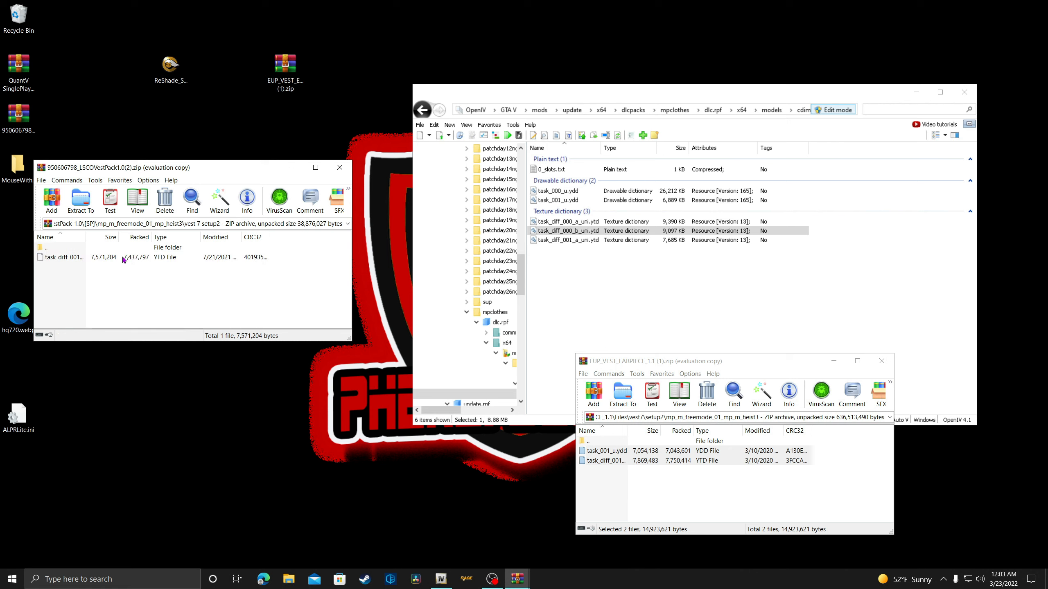
{"action": "left_click", "coordinate": [122, 257]}
{"action": "left_click_drag", "start_coordinate": [123, 257], "coordinate": [623, 266]}
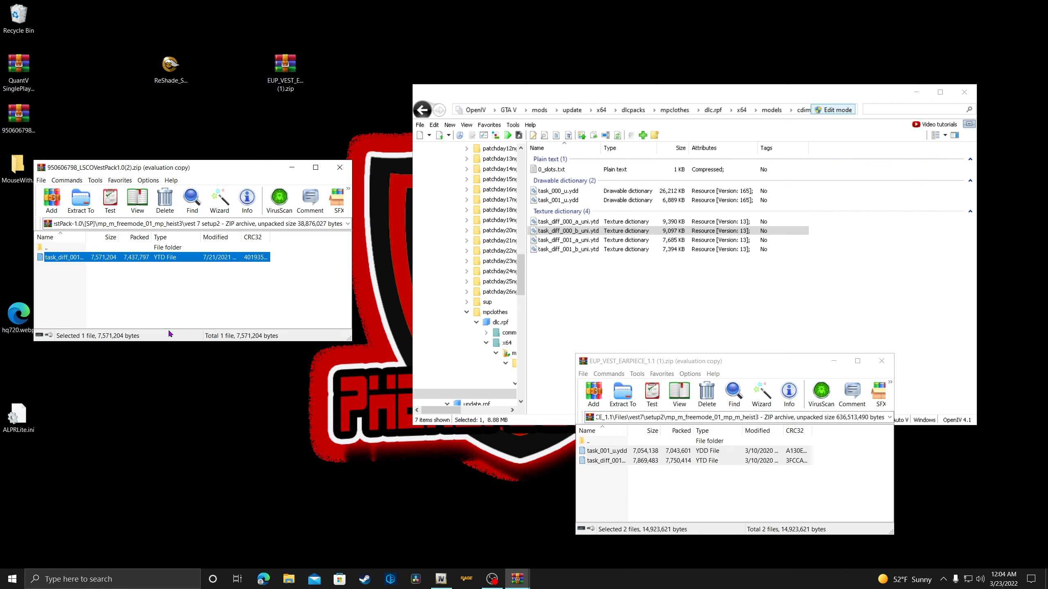
Inspect the task_diff_001_a_uni.ytd and task_diff_001_b_uni.ytd textures in the texture editor to compare the two vest 7 variants
{"action": "double_click", "coordinate": [583, 239]}
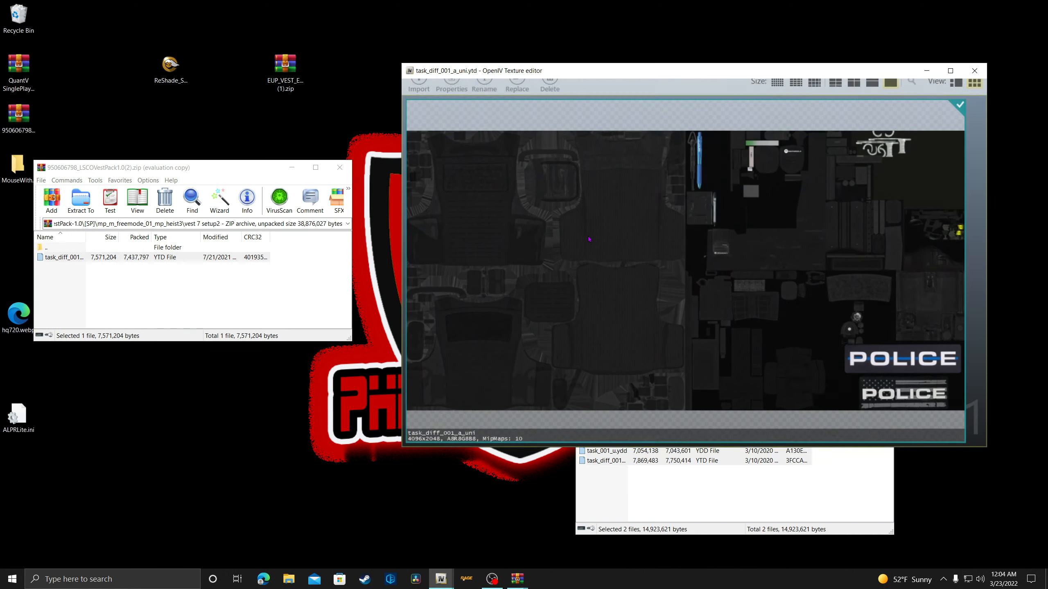
{"action": "scroll", "coordinate": [831, 295], "scroll_direction": "down", "scroll_amount": 1}
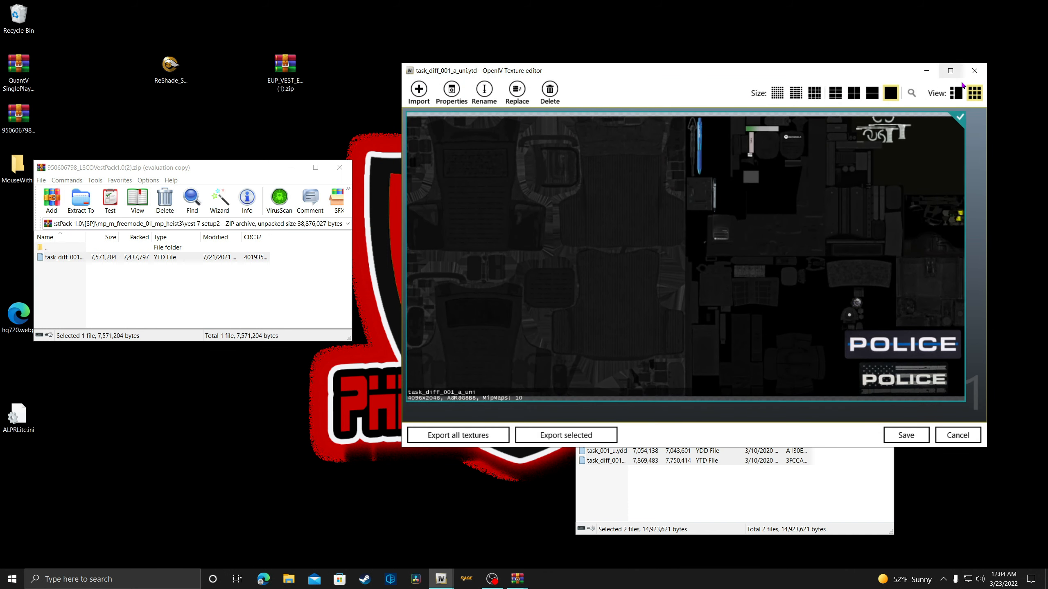
{"action": "left_click", "coordinate": [973, 70]}
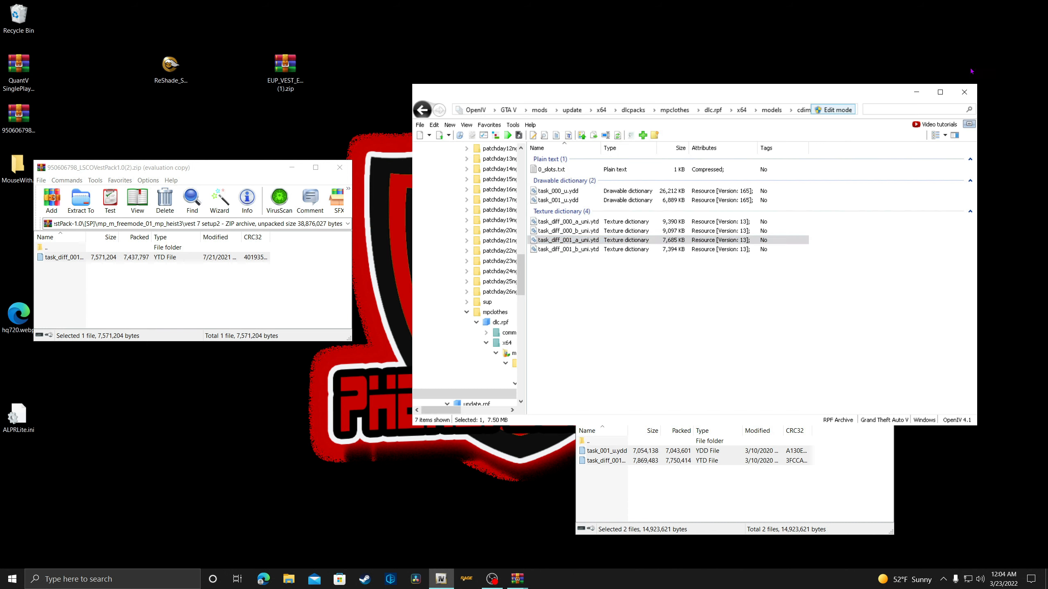
{"action": "double_click", "coordinate": [586, 249]}
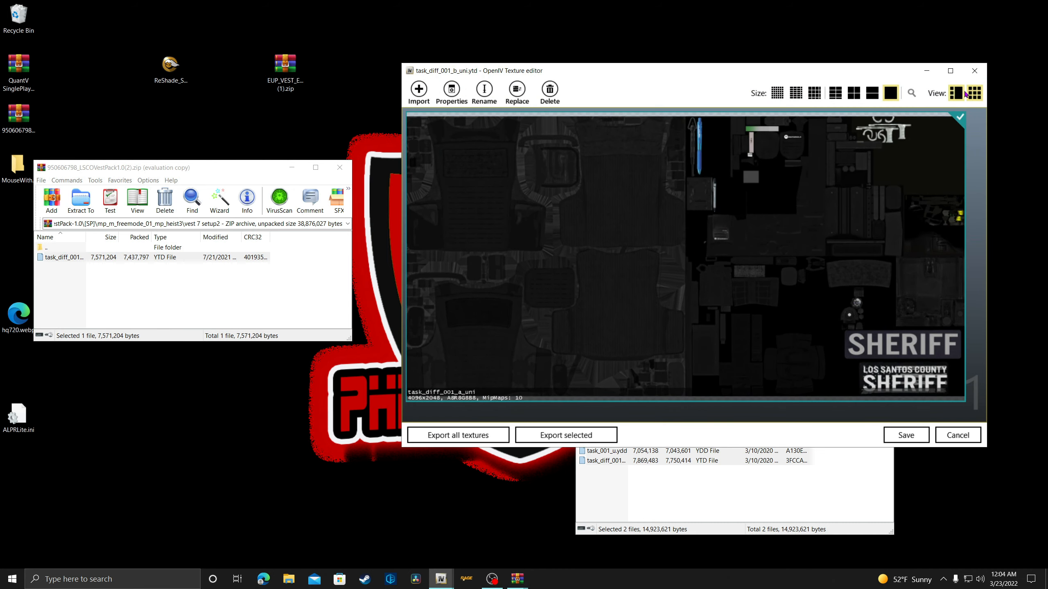
{"action": "left_click", "coordinate": [973, 71]}
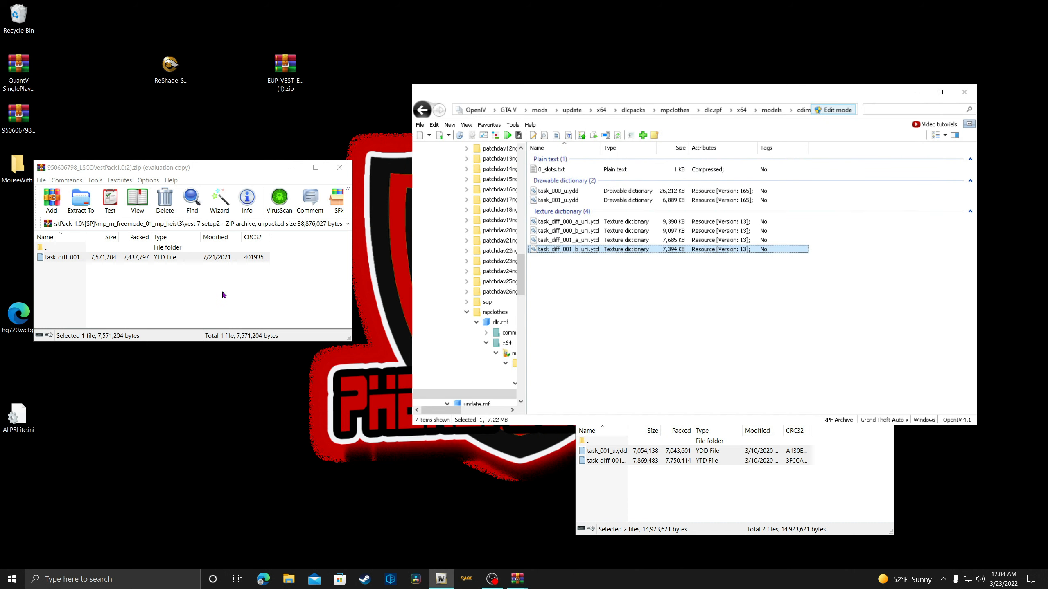
Return to the parent folder of the LSCO vest pack and close that archive
{"action": "double_click", "coordinate": [68, 249]}
{"action": "left_click", "coordinate": [68, 249]}
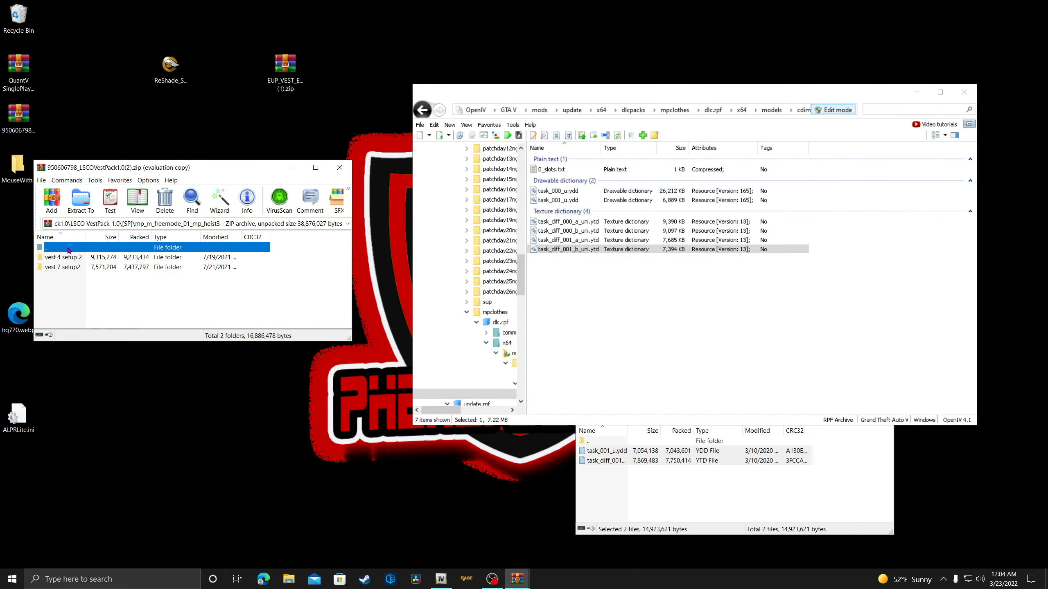
{"action": "left_click", "coordinate": [336, 169]}
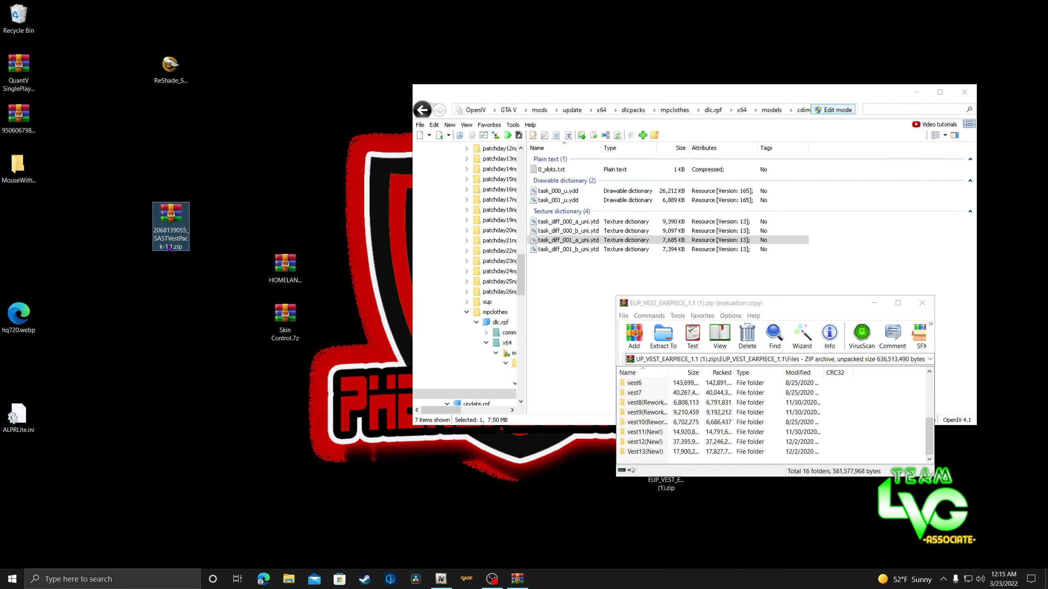
Open the SASTVestPack-1.1 archive from the desktop, dismiss the licence reminder, and browse to [SP]\mp_m_freemode_01_mp_m_clothes_01
{"action": "right_click", "coordinate": [175, 235]}
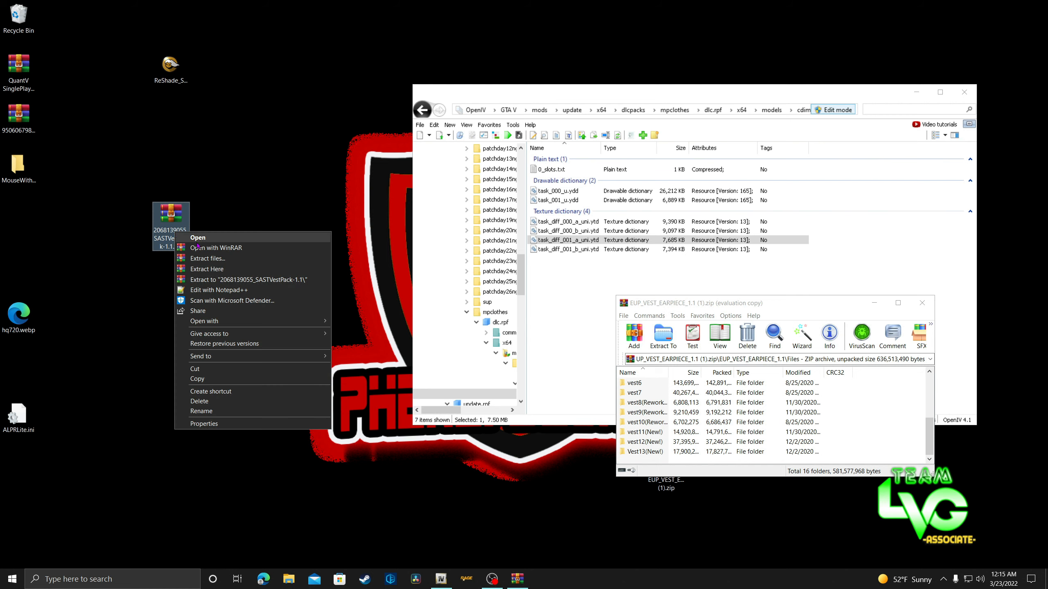
{"action": "left_click", "coordinate": [177, 240]}
{"action": "double_click", "coordinate": [124, 256]}
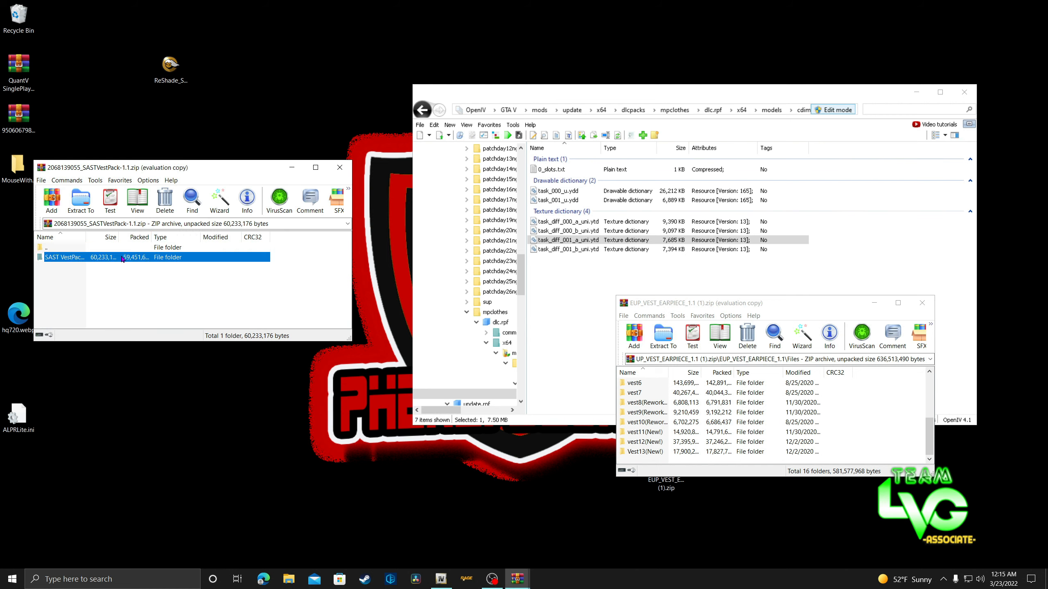
{"action": "left_click", "coordinate": [245, 235]}
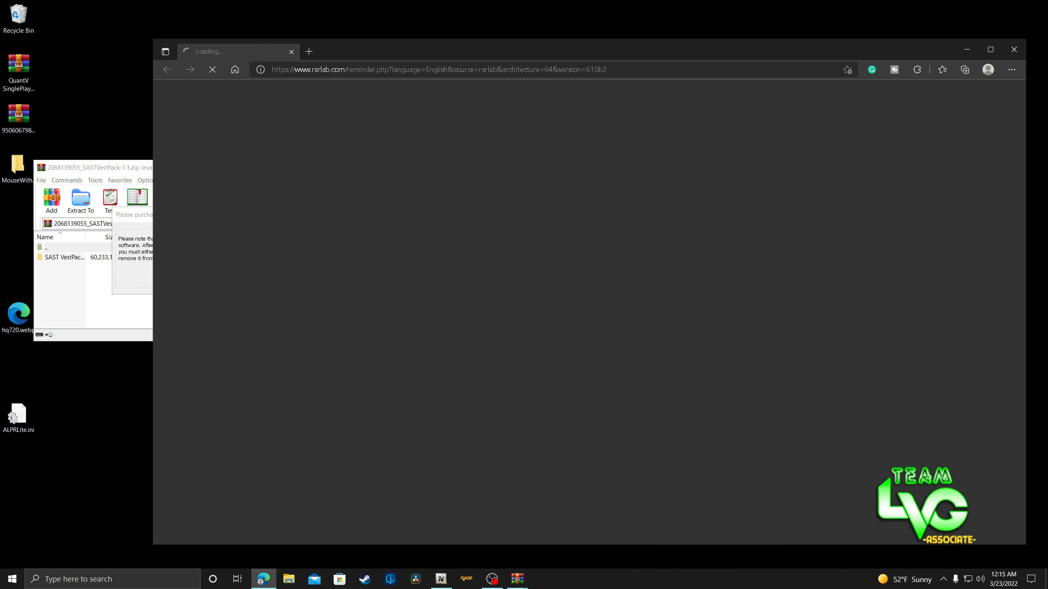
{"action": "left_click", "coordinate": [1013, 49]}
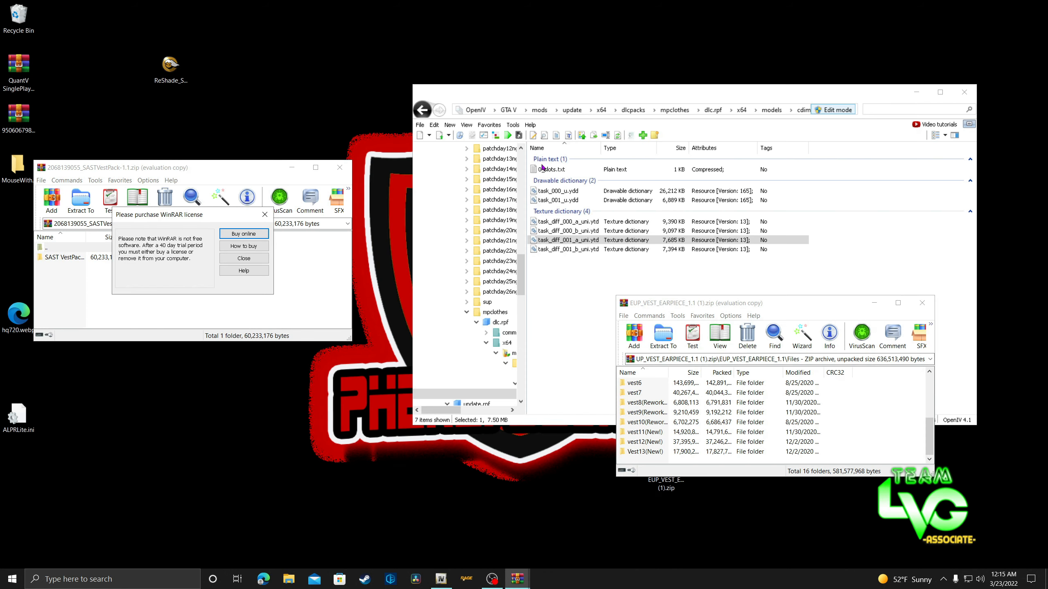
{"action": "left_click", "coordinate": [266, 214]}
{"action": "double_click", "coordinate": [95, 257]}
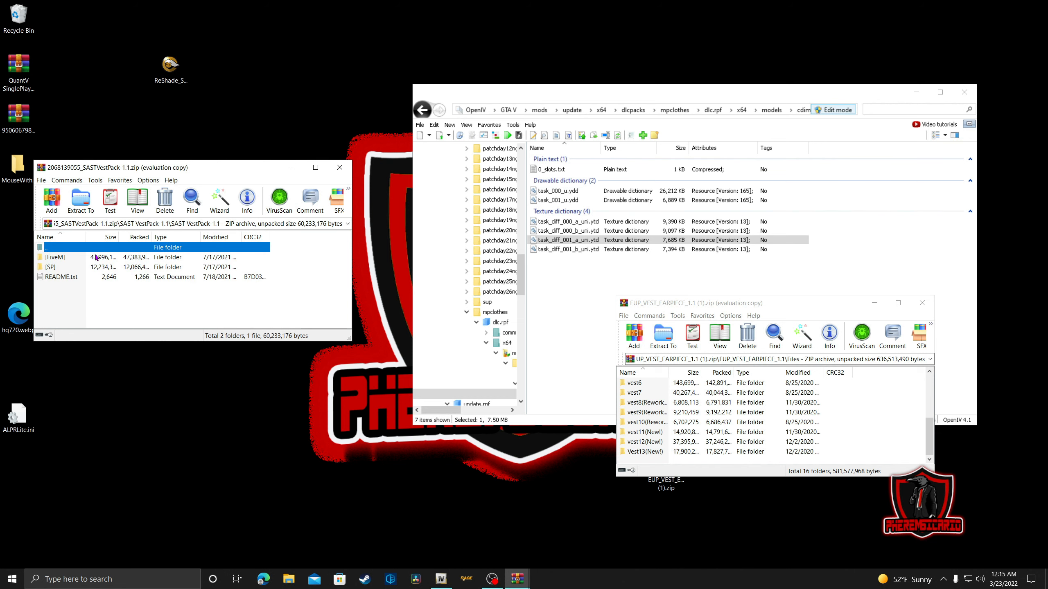
{"action": "double_click", "coordinate": [70, 266]}
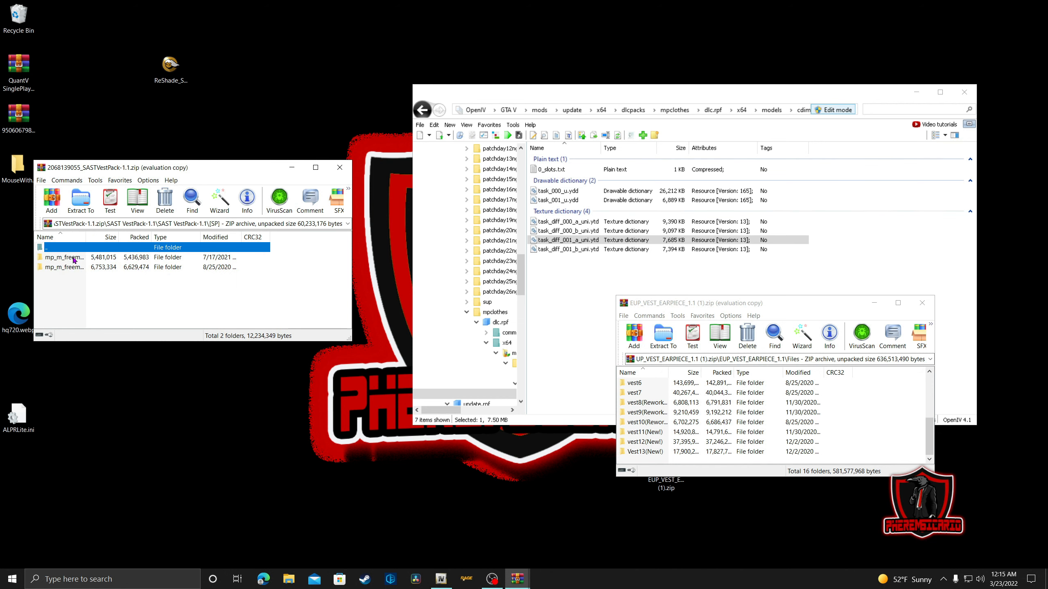
{"action": "double_click", "coordinate": [75, 258]}
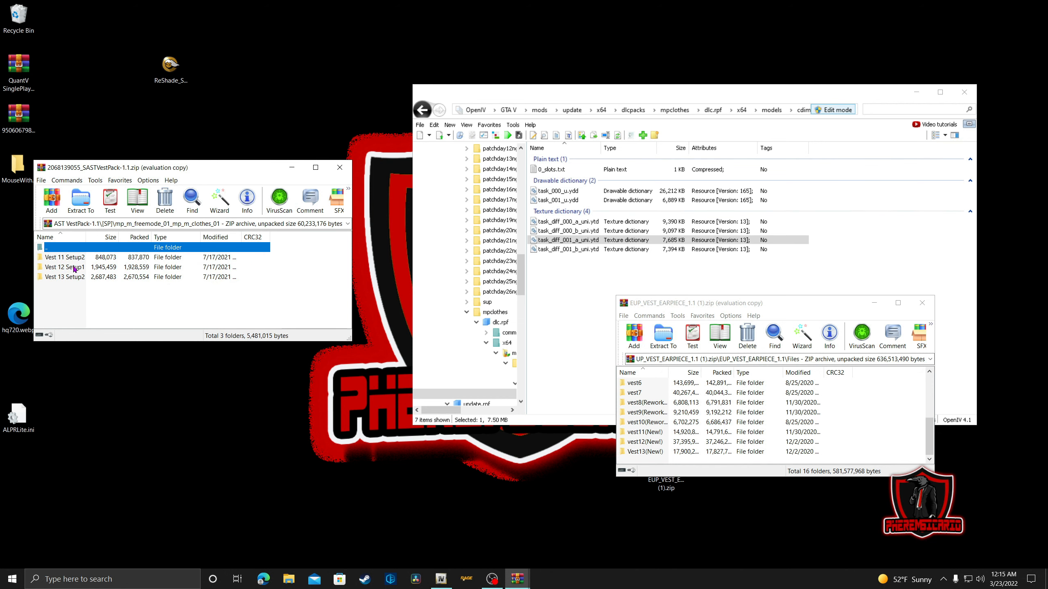
Check the SAST Vest 12 Setup1 folder, and open the matching vest12(New!)\setup1\mp_m_freemode_01_mp_m_clothes_01 folder in the EUP_VEST_EARPIECE archive
{"action": "double_click", "coordinate": [73, 268]}
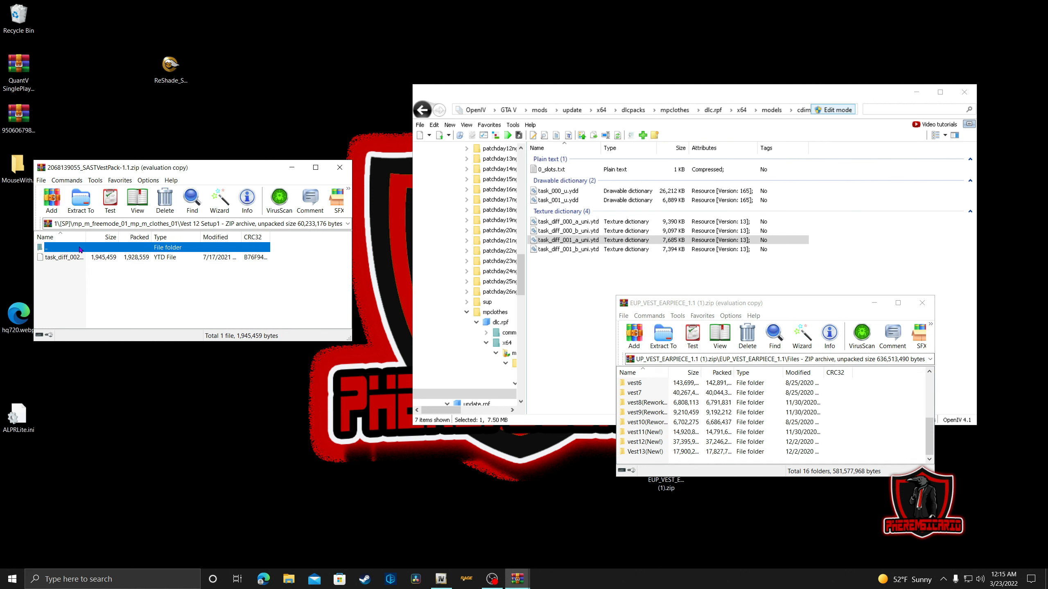
{"action": "double_click", "coordinate": [80, 247]}
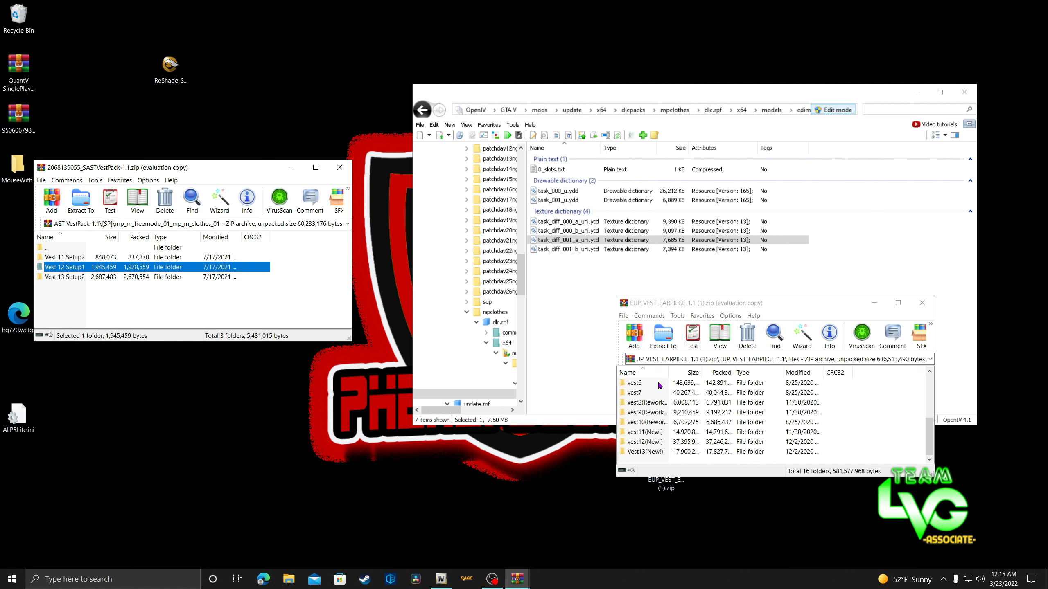
{"action": "double_click", "coordinate": [649, 442]}
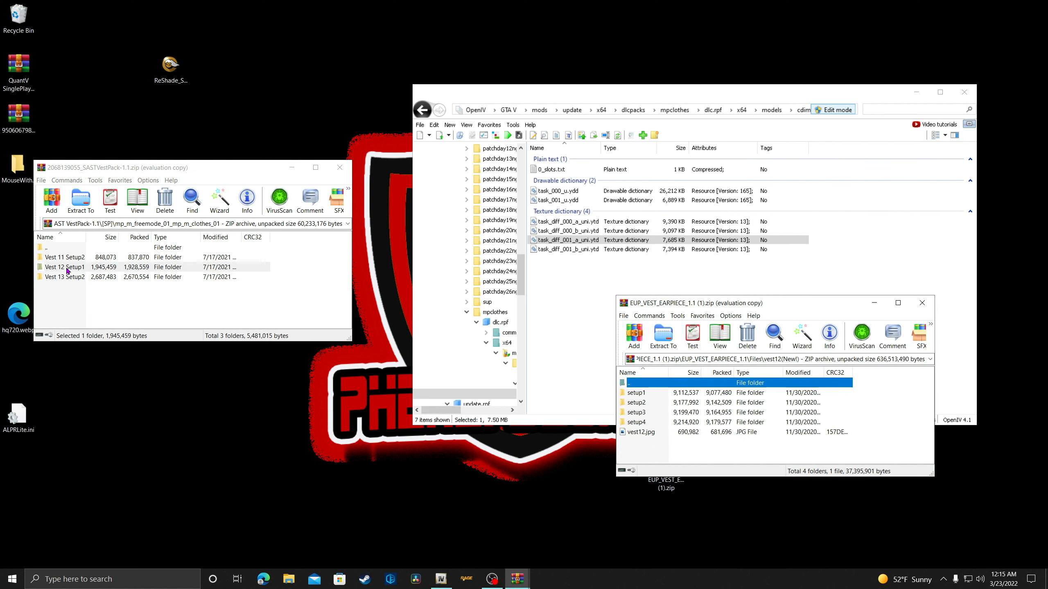
{"action": "left_click", "coordinate": [638, 394]}
{"action": "double_click", "coordinate": [638, 394]}
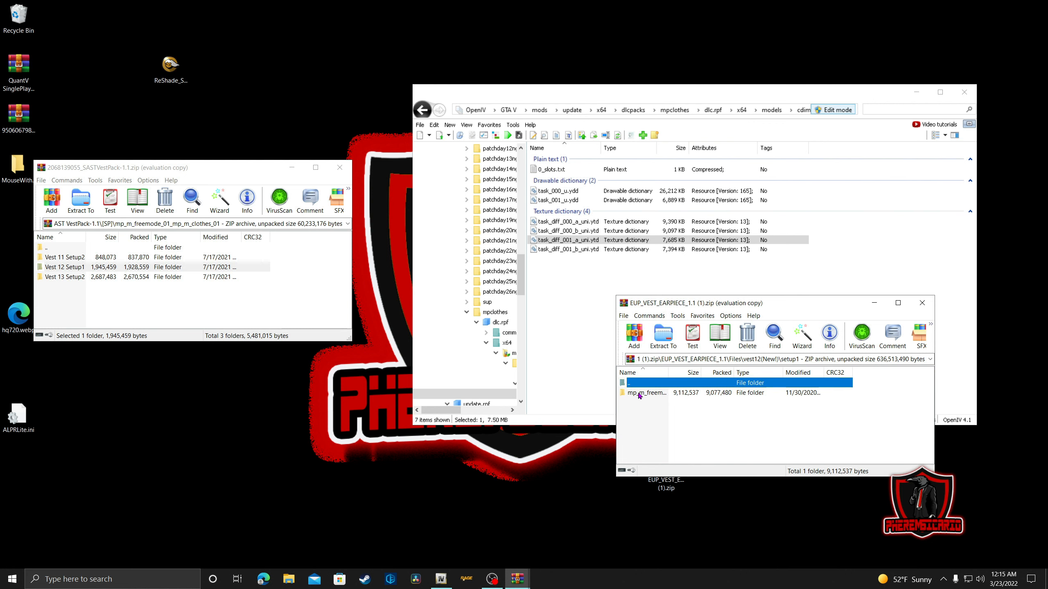
{"action": "double_click", "coordinate": [643, 392]}
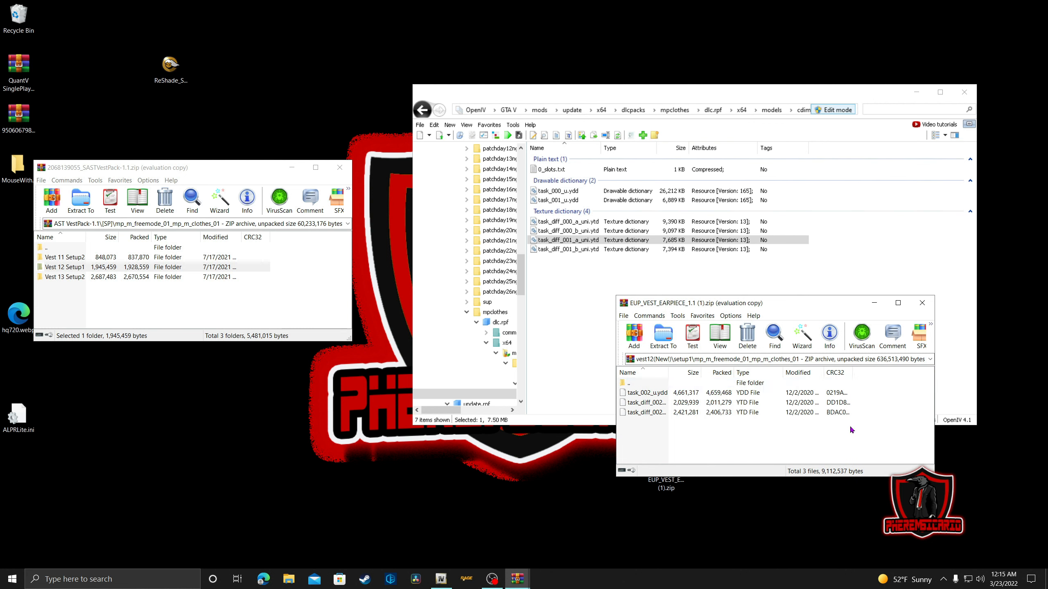
Add task_002_u.ydd and its two task_diff_002 textures from vest 12 setup1 to the mpclothes folder in OpenIV, keeping the list in ascending name order
{"action": "left_click_drag", "start_coordinate": [849, 425], "coordinate": [727, 399]}
{"action": "left_click_drag", "start_coordinate": [727, 399], "coordinate": [838, 251]}
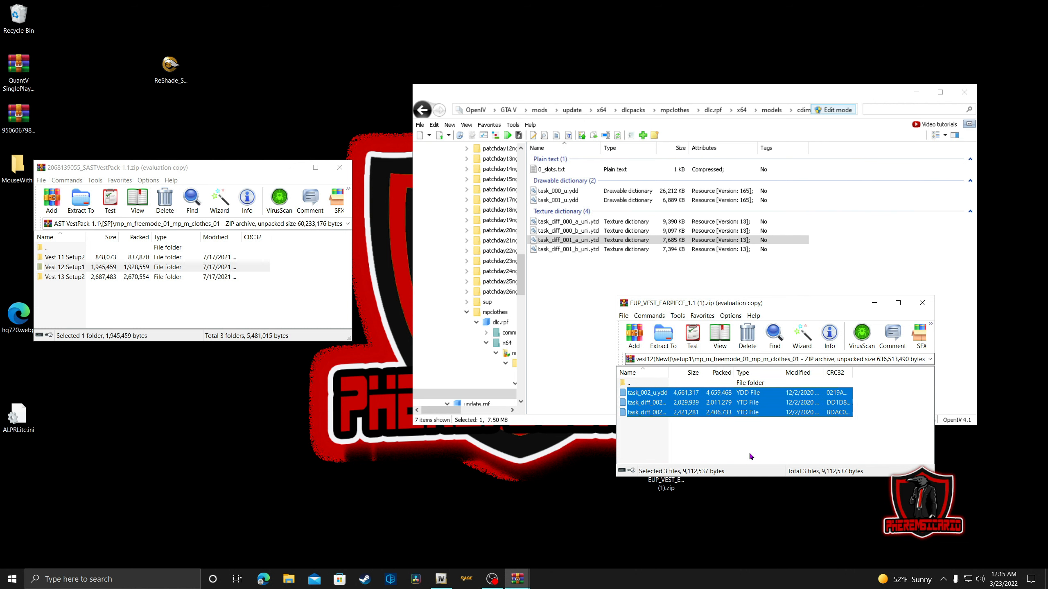
{"action": "left_click", "coordinate": [575, 346]}
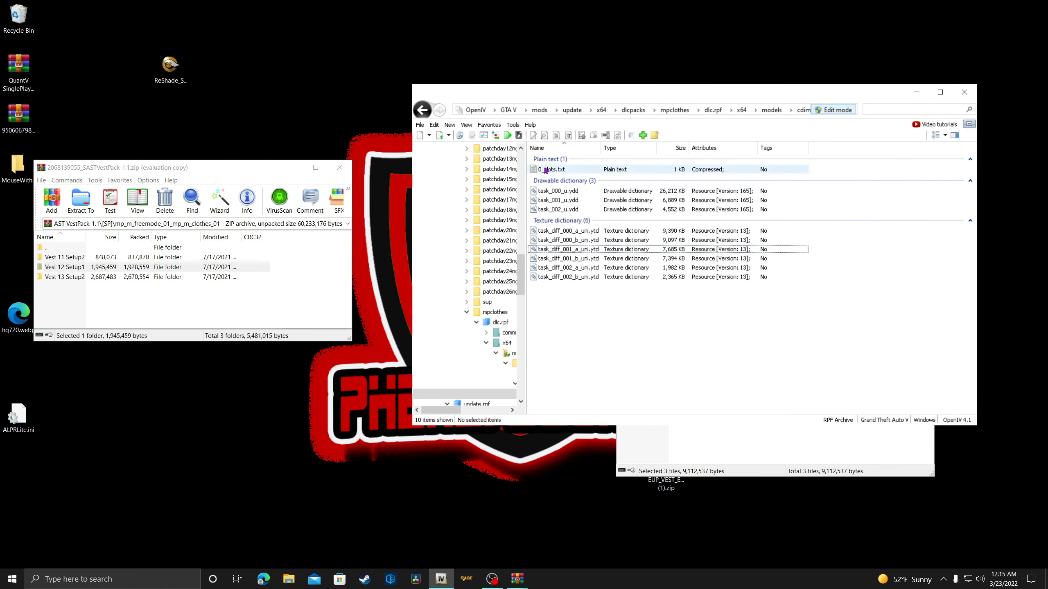
{"action": "left_click", "coordinate": [547, 149]}
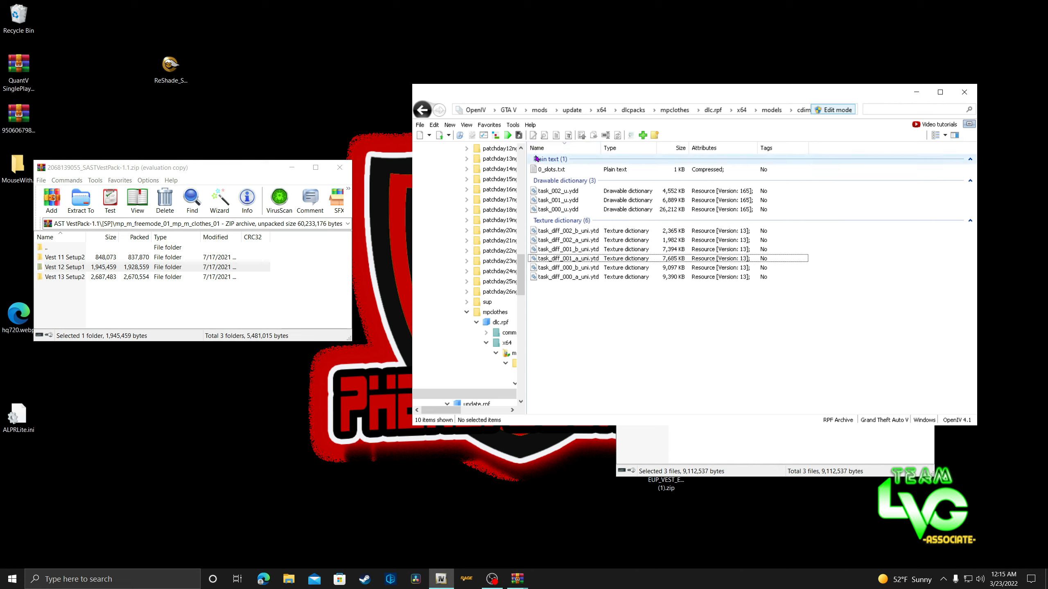
{"action": "left_click", "coordinate": [539, 150]}
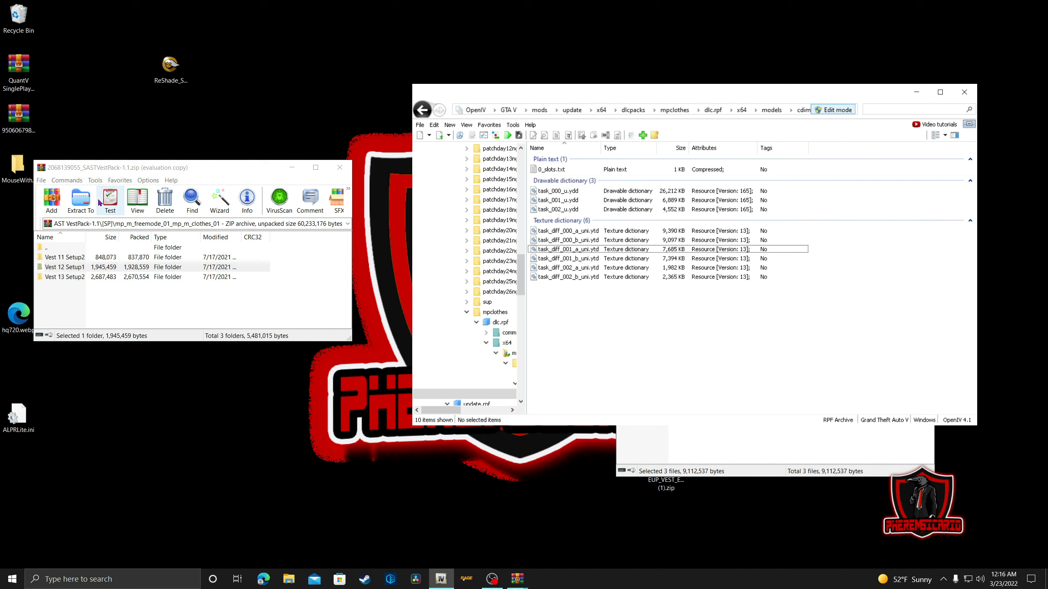
Rename the SAST Vest 12 Setup1 texture to task_diff_002_c_uni.ytd and add it to the mpclothes folder in OpenIV
{"action": "double_click", "coordinate": [70, 268]}
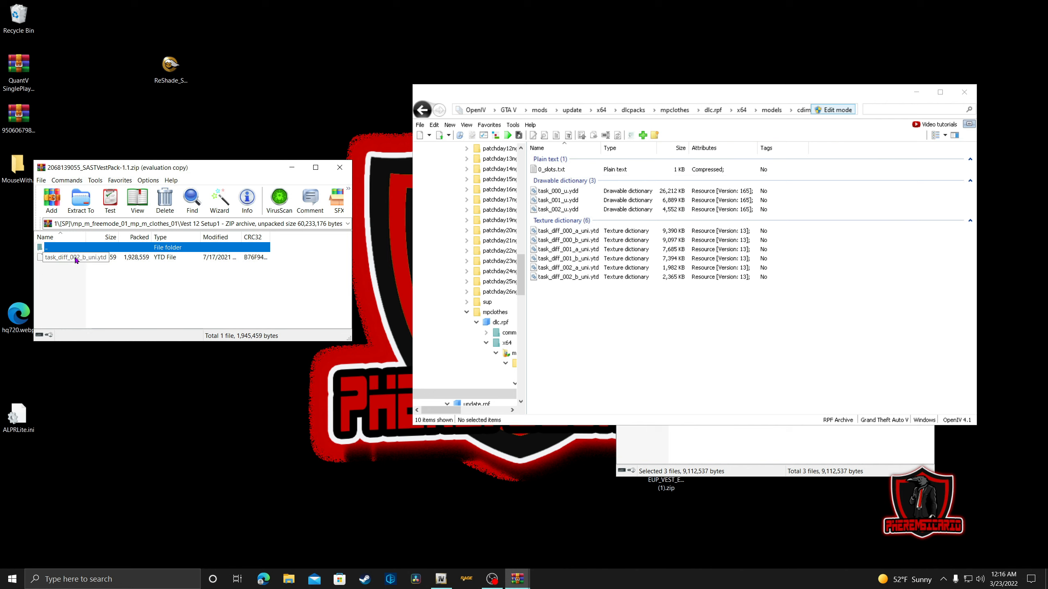
{"action": "right_click", "coordinate": [76, 259]}
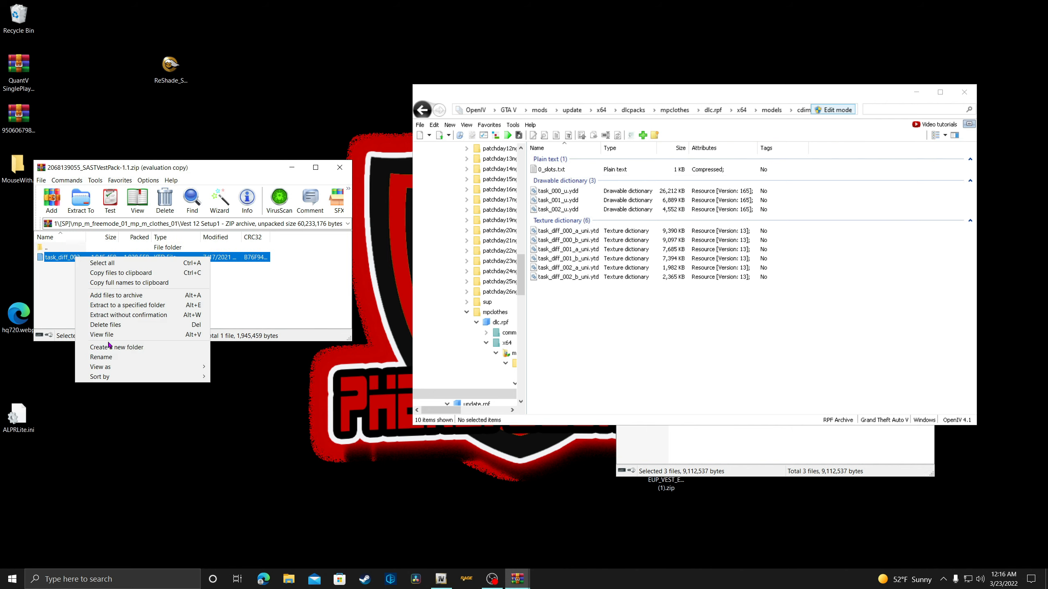
{"action": "left_click", "coordinate": [101, 357]}
{"action": "key", "text": "Right"}
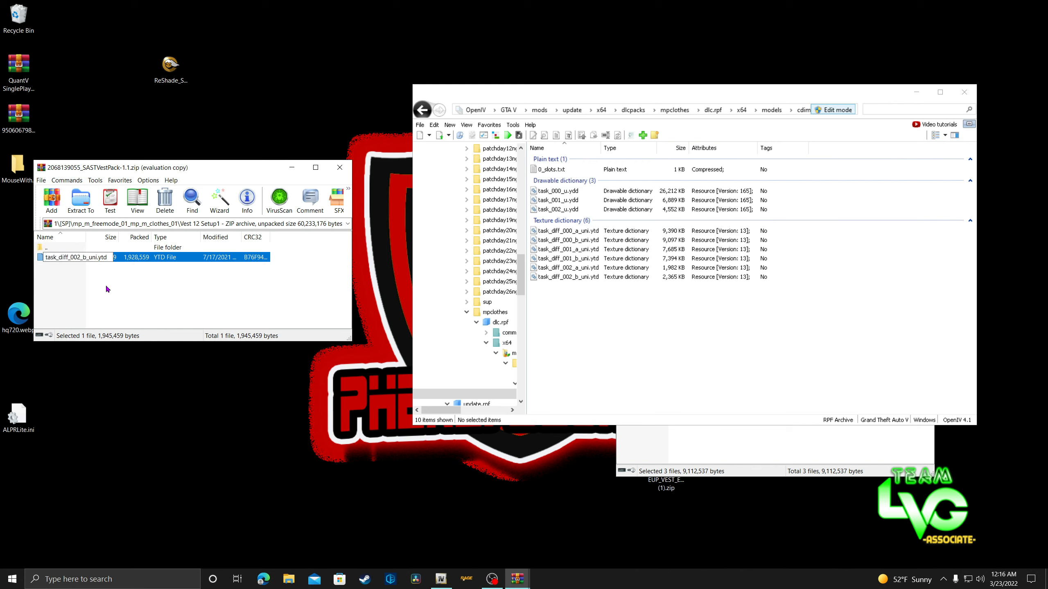
{"action": "type", "text": "c"}
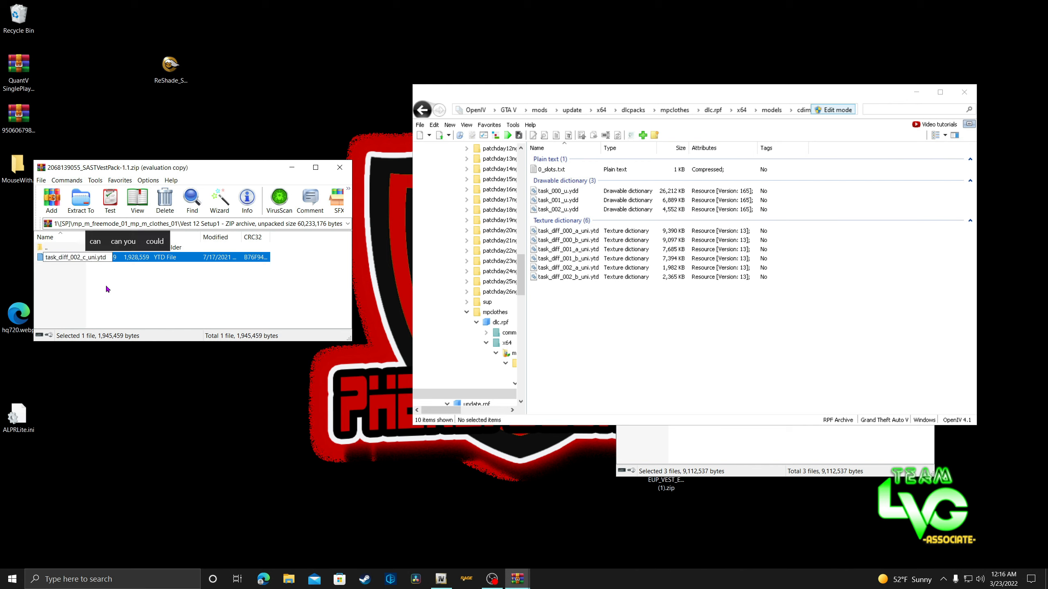
{"action": "key", "text": "Return"}
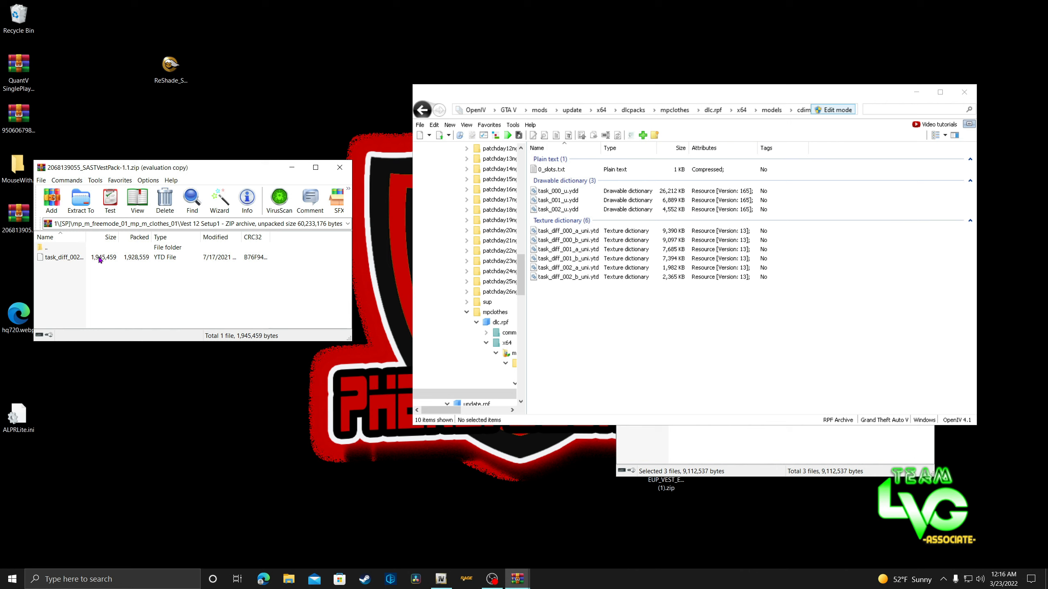
{"action": "left_click_drag", "start_coordinate": [99, 259], "coordinate": [604, 328]}
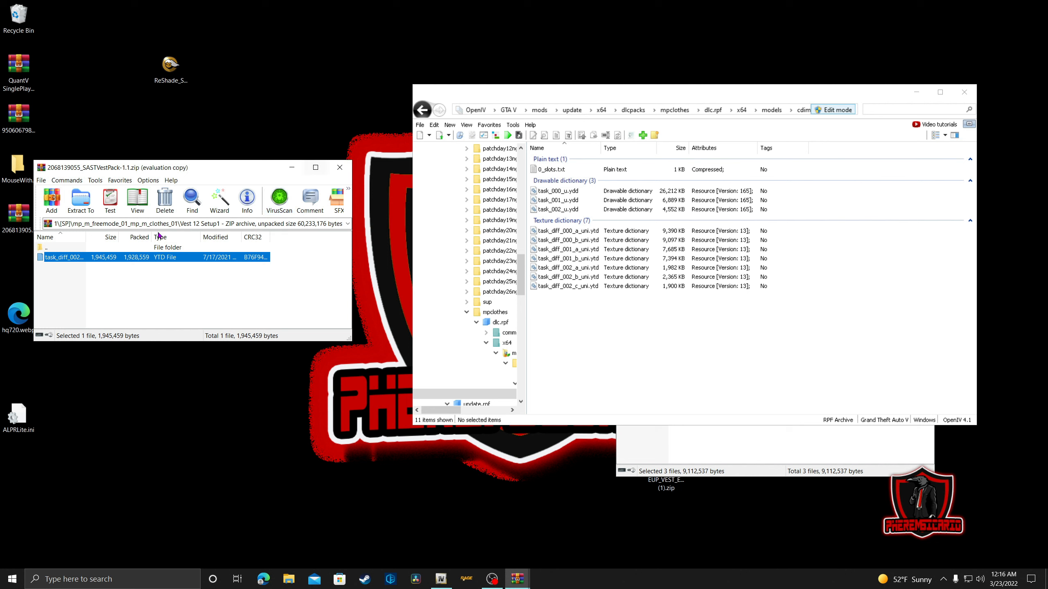
Open the Vest 13 Setup2 folder in the SAST archive and the Vest13(New!) folder in the EUP_VEST_EARPIECE archive
{"action": "double_click", "coordinate": [50, 248]}
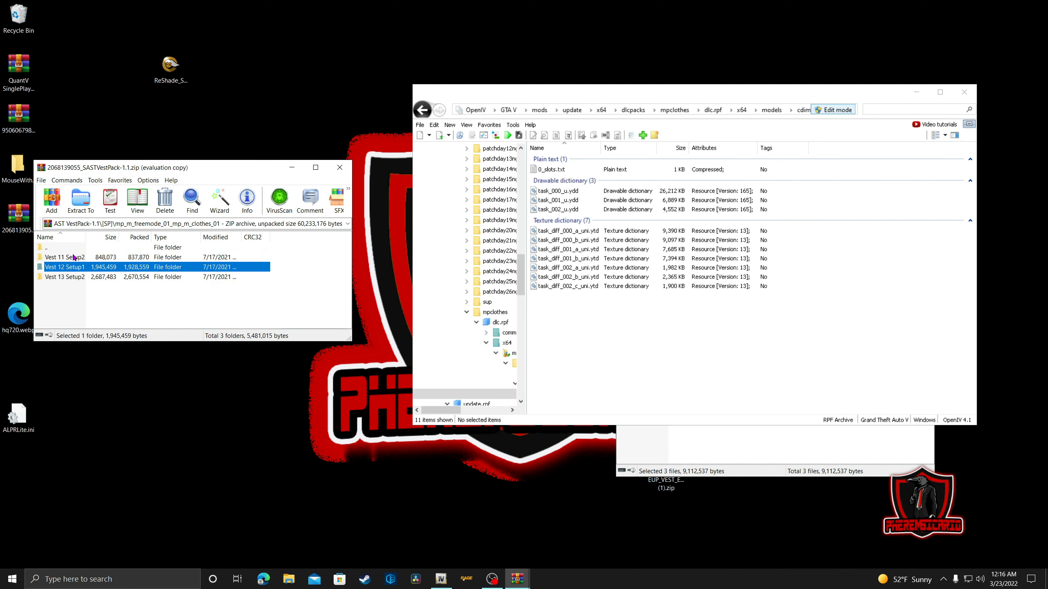
{"action": "double_click", "coordinate": [71, 278]}
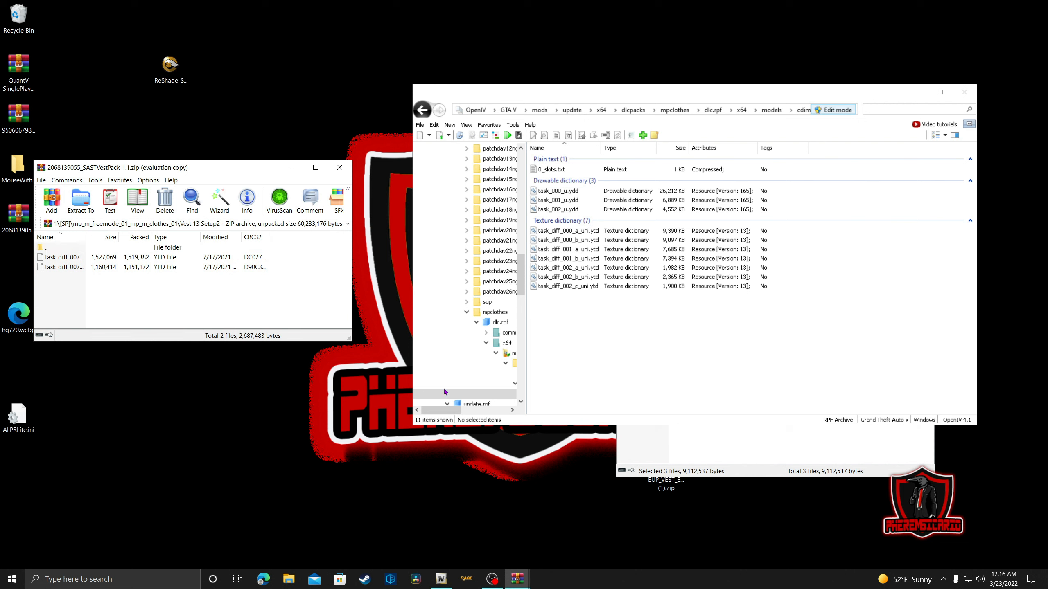
{"action": "left_click", "coordinate": [711, 455]}
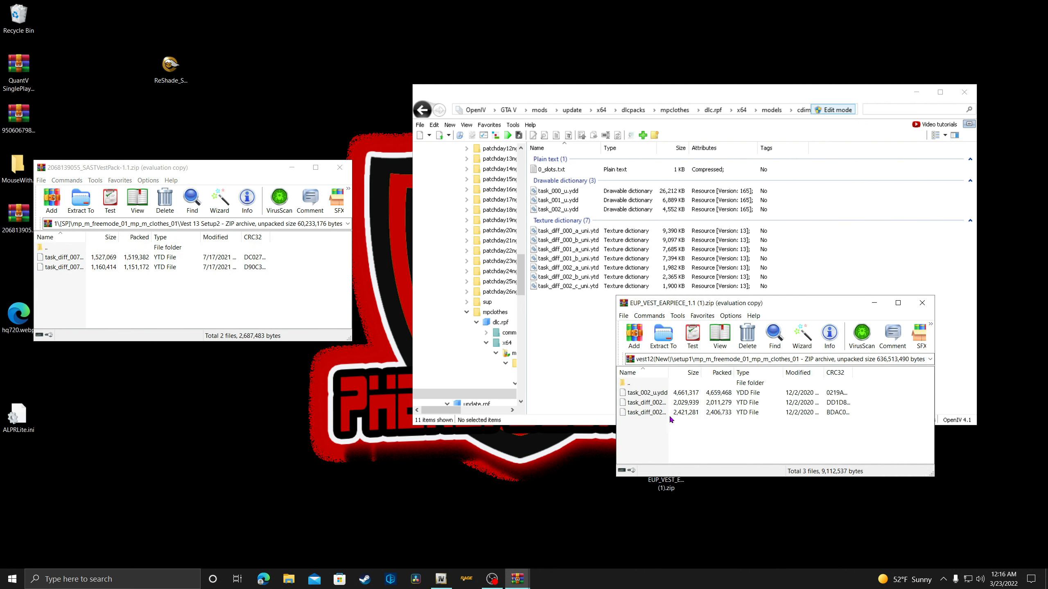
{"action": "double_click", "coordinate": [635, 384]}
{"action": "double_click", "coordinate": [635, 383]}
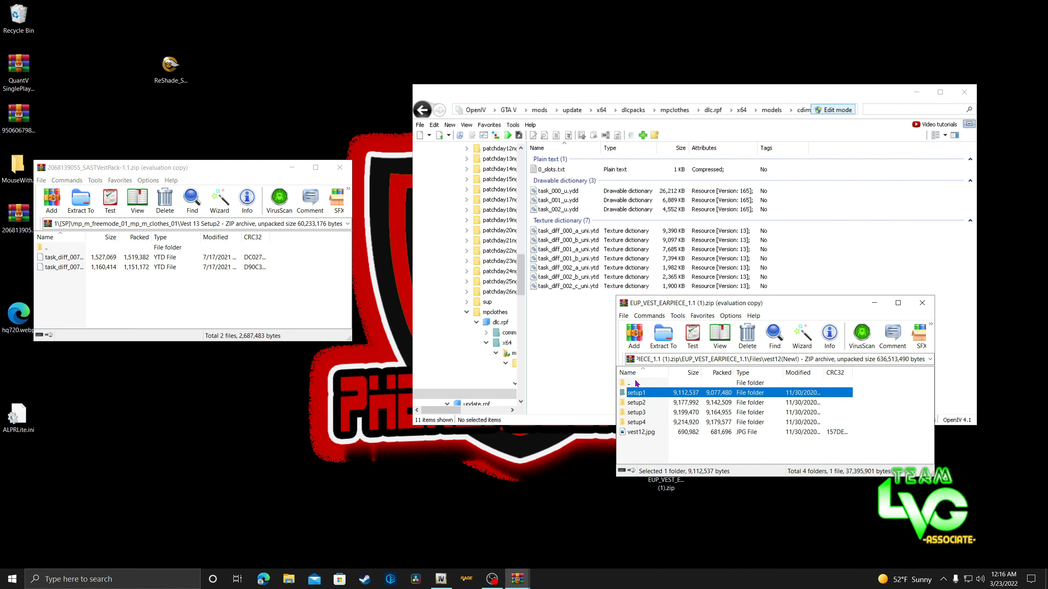
{"action": "double_click", "coordinate": [636, 384]}
{"action": "scroll", "coordinate": [644, 400], "scroll_direction": "down", "scroll_amount": 1}
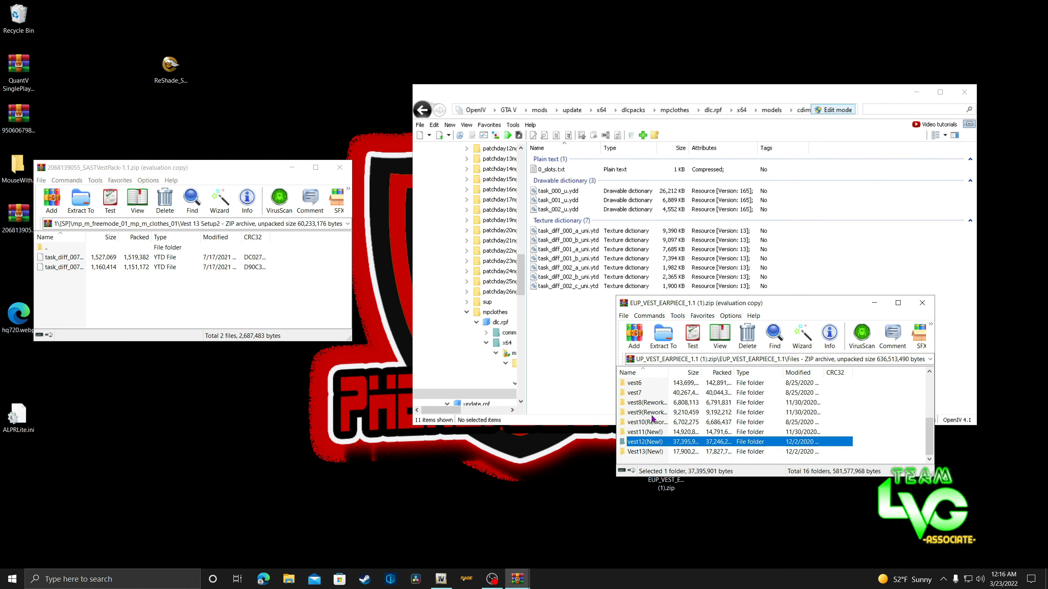
{"action": "double_click", "coordinate": [654, 451]}
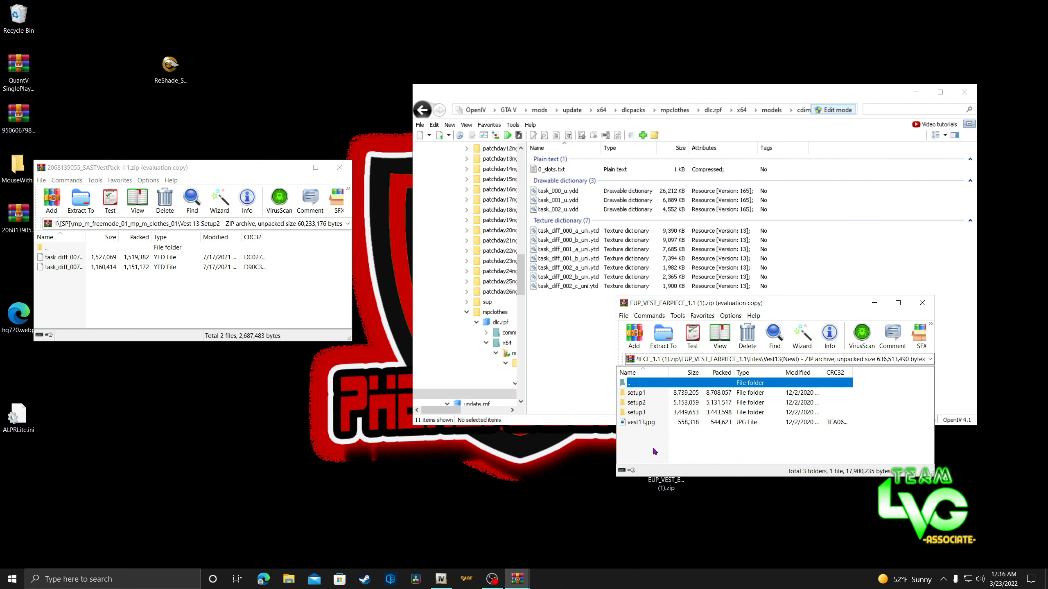
Add task_007_u.ydd and its a and b textures from the EUP archive's Vest13(New!) setup2 folder to mpclothes in OpenIV
{"action": "double_click", "coordinate": [47, 248]}
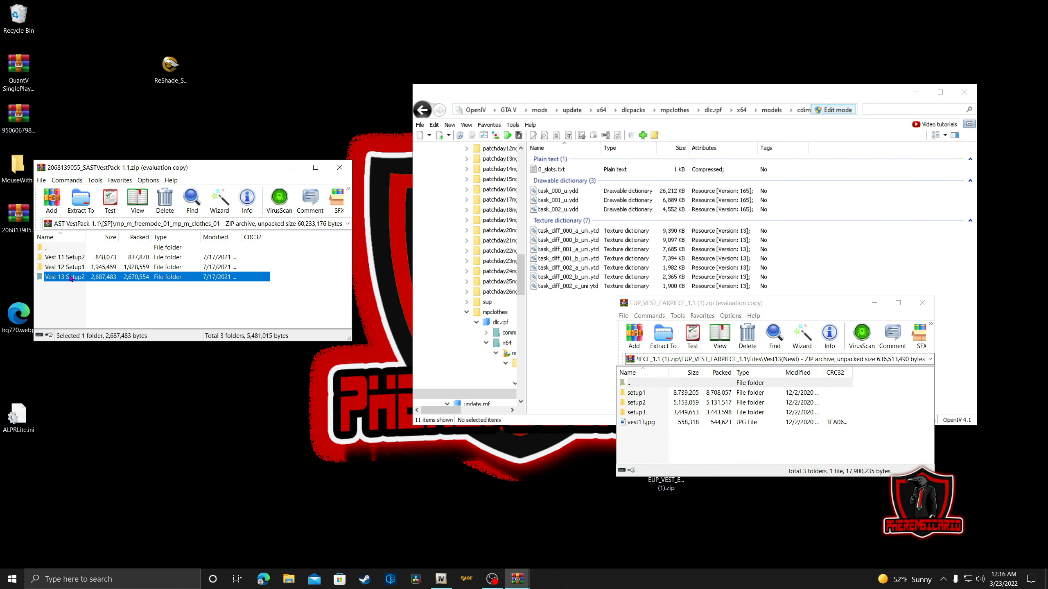
{"action": "double_click", "coordinate": [71, 277]}
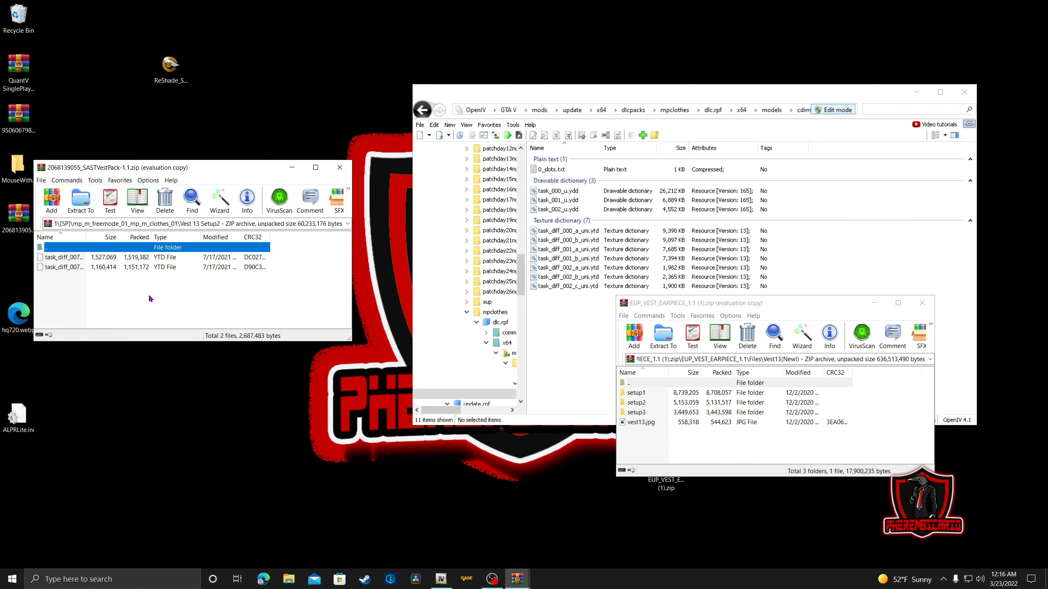
{"action": "double_click", "coordinate": [637, 402]}
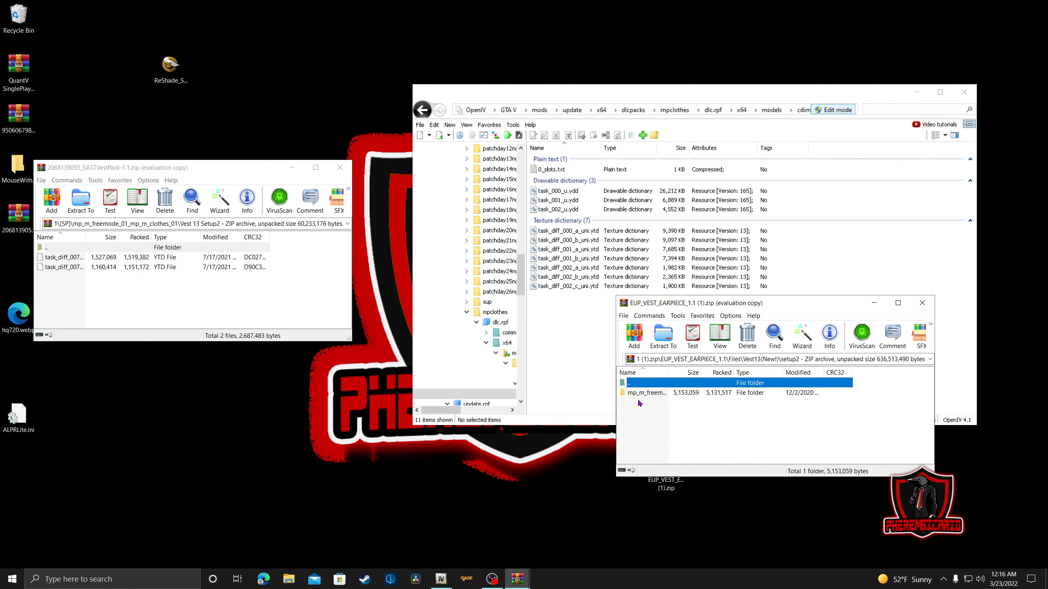
{"action": "left_click", "coordinate": [644, 395]}
{"action": "double_click", "coordinate": [645, 394]}
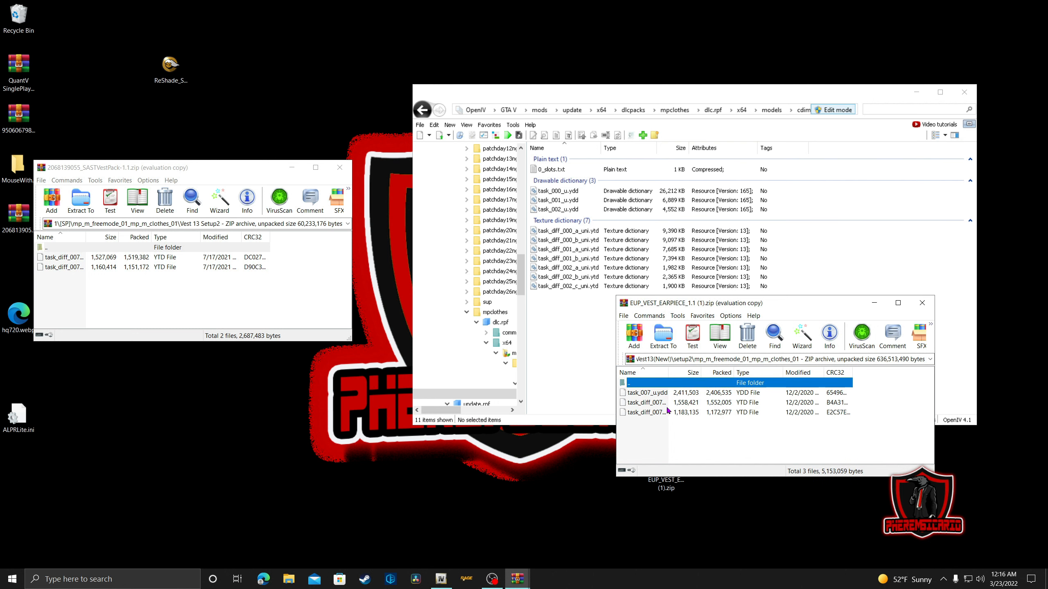
{"action": "left_click", "coordinate": [833, 434]}
{"action": "left_click_drag", "start_coordinate": [803, 423], "coordinate": [783, 388]}
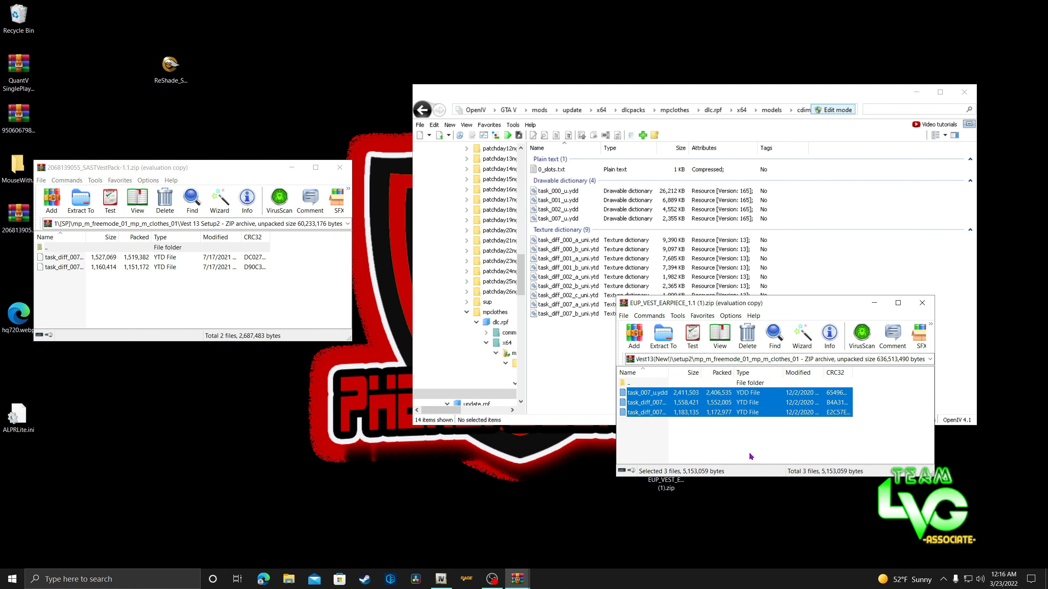
{"action": "left_click", "coordinate": [564, 388]}
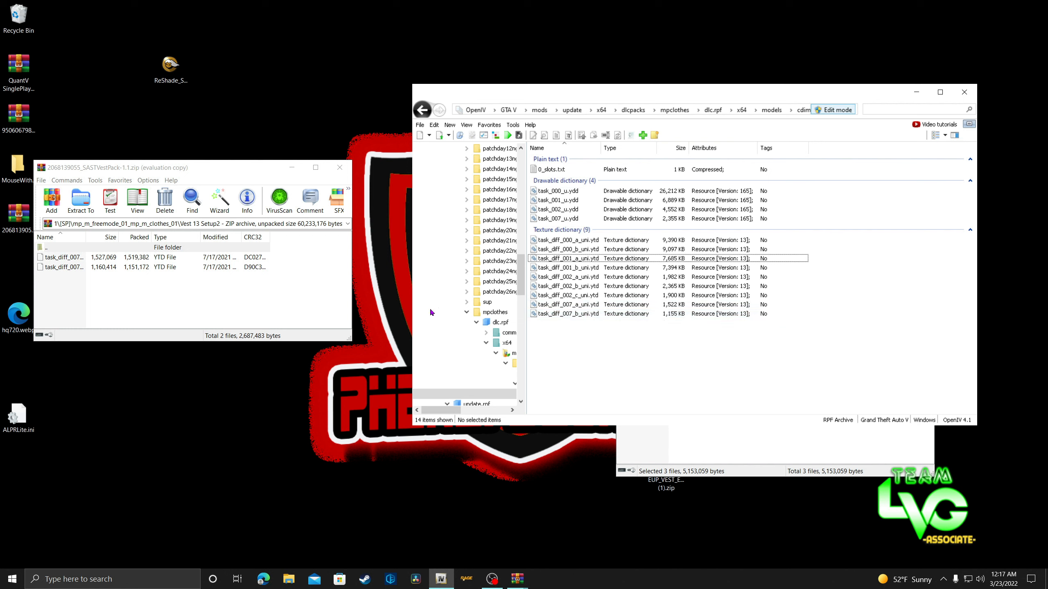
Add the two SAST Vest 13 Setup2 textures, task_diff_007_c_uni.ytd and task_diff_007_d_uni.ytd, to the mpclothes folder in OpenIV
{"action": "right_click", "coordinate": [102, 257]}
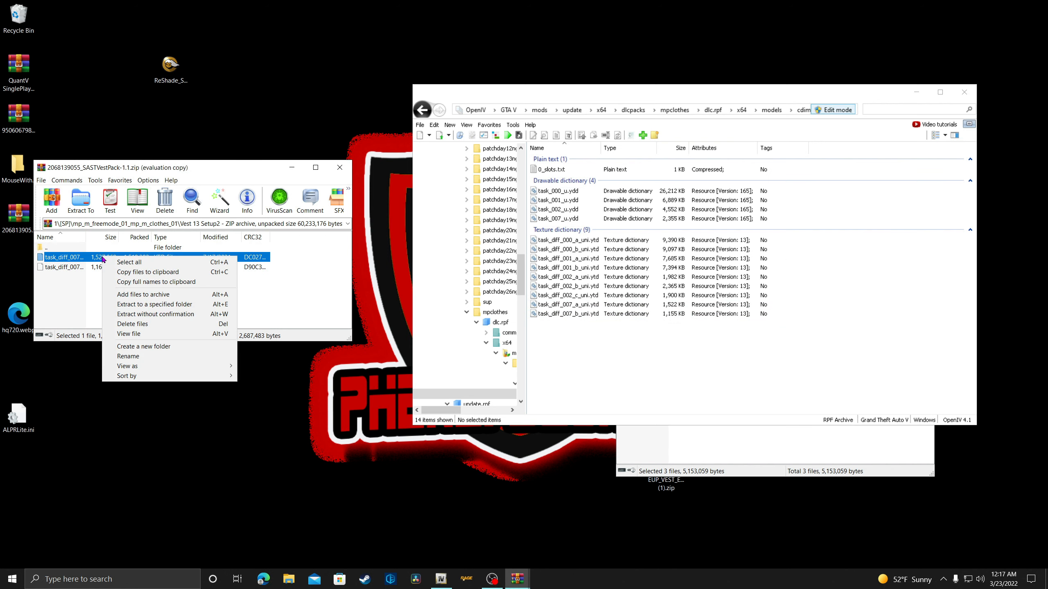
{"action": "left_click_drag", "start_coordinate": [274, 288], "coordinate": [677, 332]}
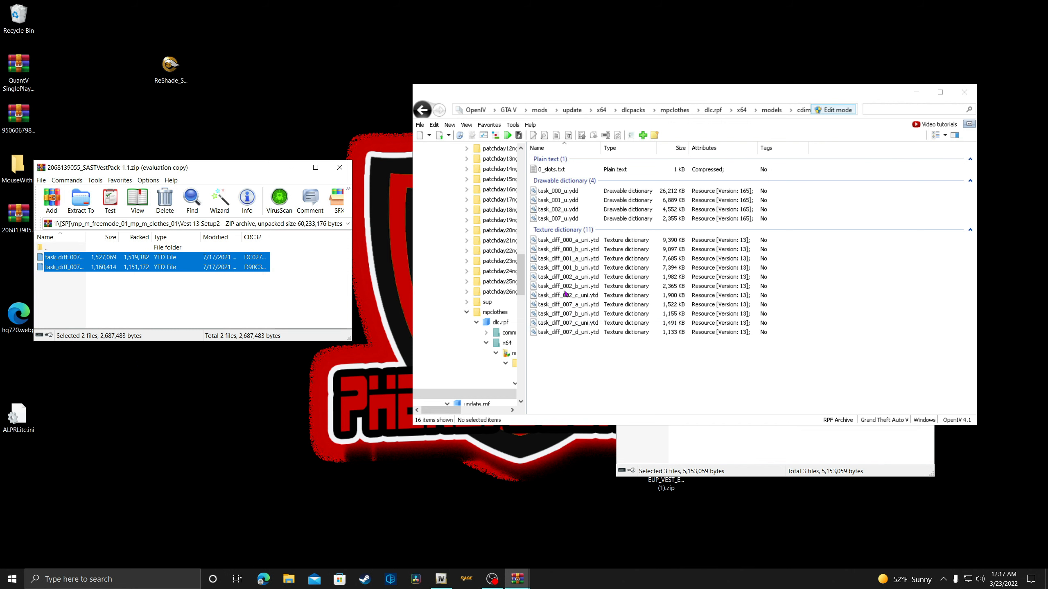
Inspect the task_diff_007 a, b, c and d textures one after another in the texture editor to compare the vest 13 variants
{"action": "double_click", "coordinate": [581, 306]}
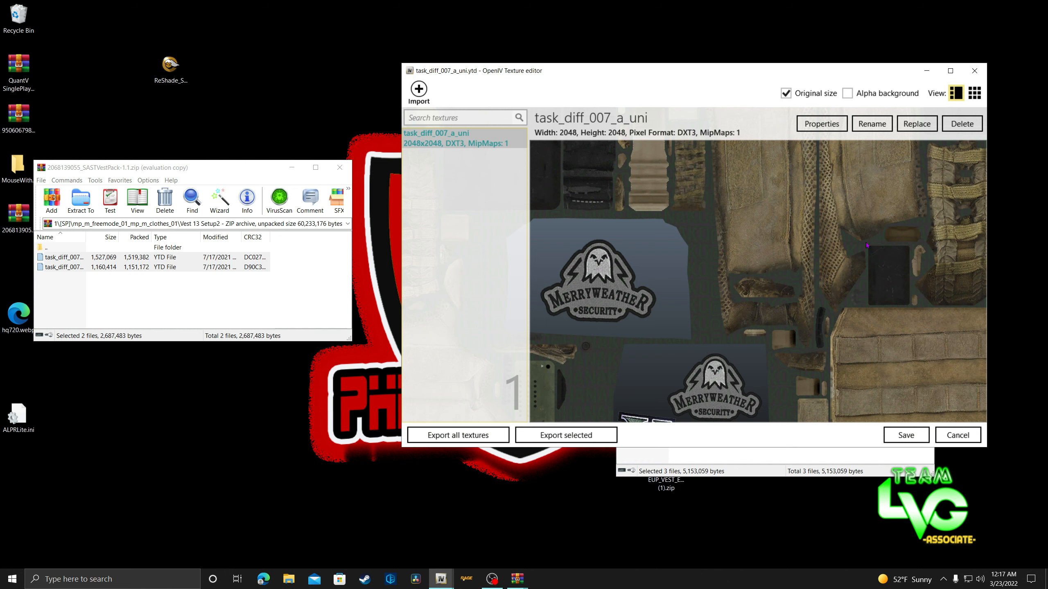
{"action": "left_click", "coordinate": [973, 71]}
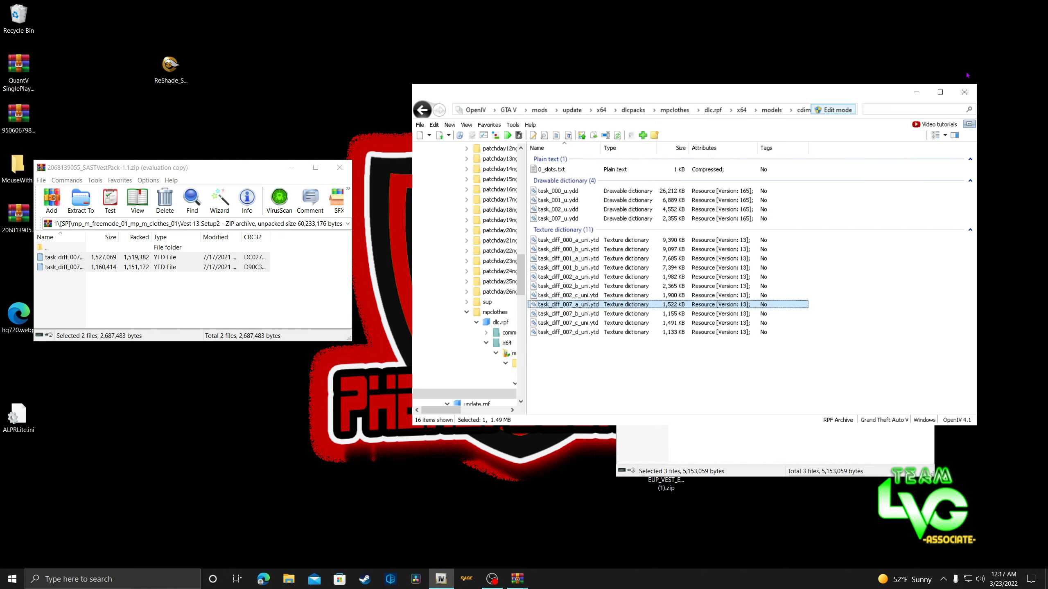
{"action": "double_click", "coordinate": [555, 314]}
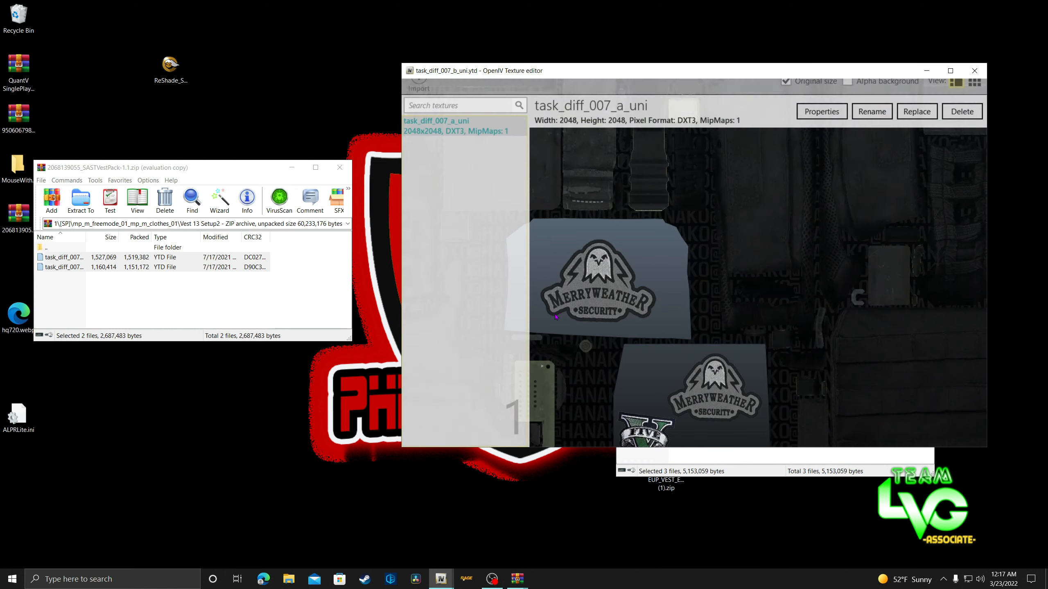
{"action": "left_click", "coordinate": [974, 70]}
{"action": "double_click", "coordinate": [576, 323]}
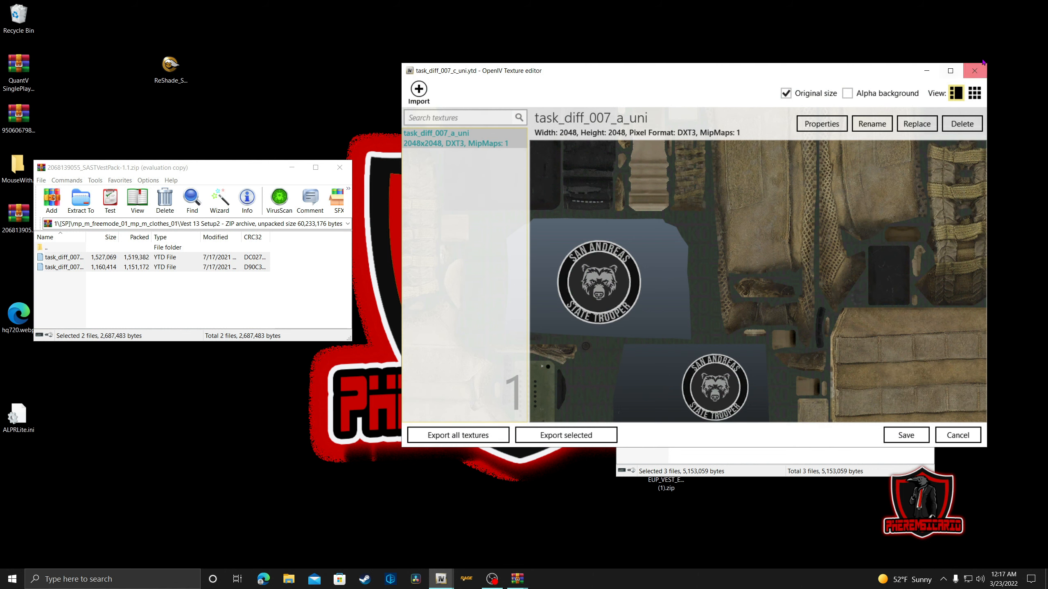
{"action": "left_click", "coordinate": [974, 70]}
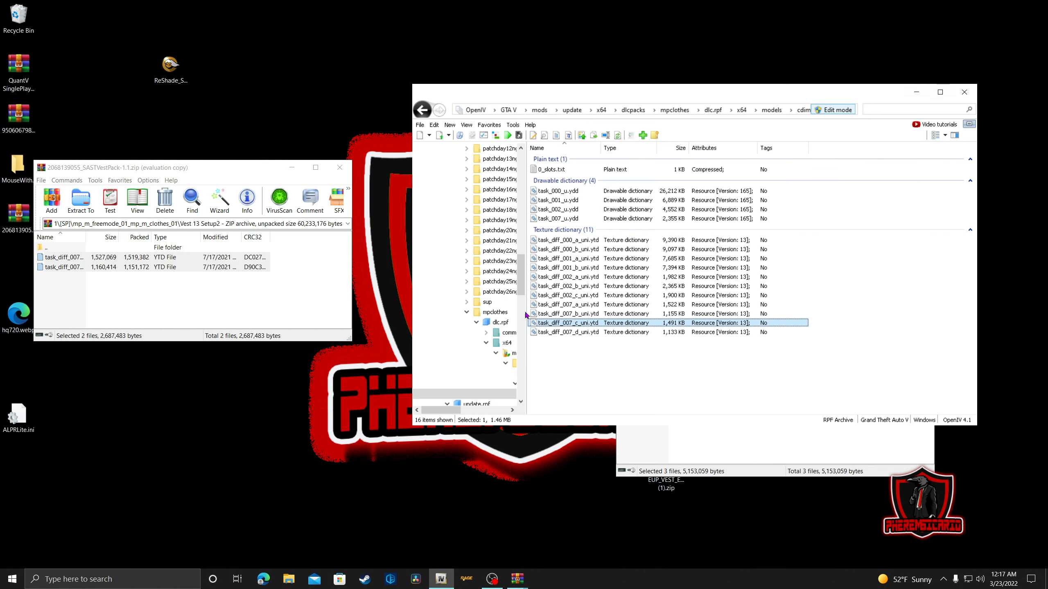
{"action": "left_click", "coordinate": [557, 333]}
{"action": "double_click", "coordinate": [557, 333]}
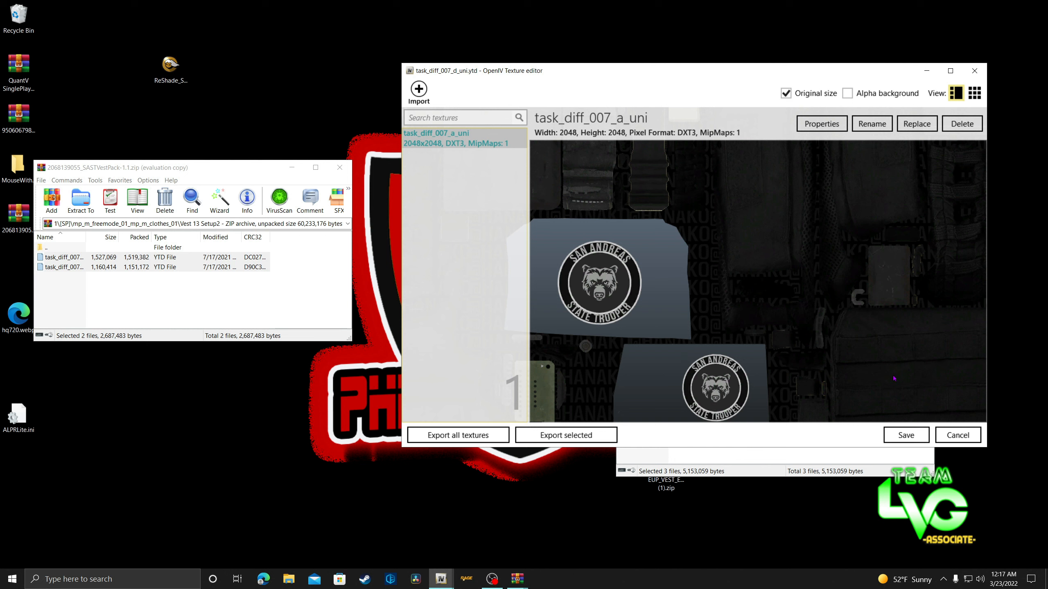
Save and close the task_diff_007_d_uni texture, leave the Vest 13 Setup2 folder and close the SAST vest pack archive
{"action": "left_click", "coordinate": [923, 431]}
{"action": "double_click", "coordinate": [63, 249]}
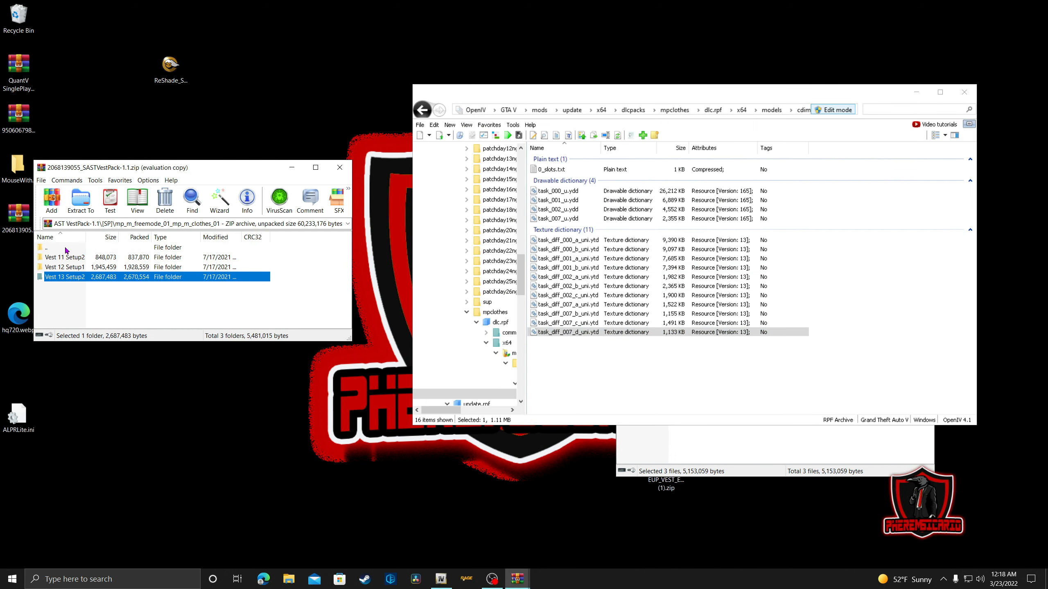
{"action": "left_click", "coordinate": [339, 167]}
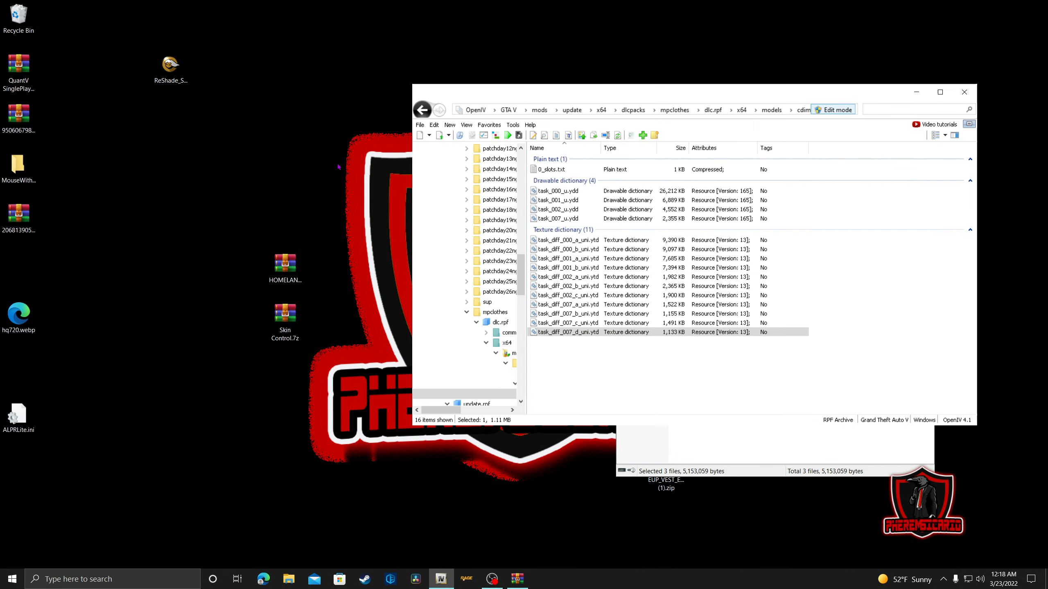
Open the HOMELAND_Vest_Pack_Texture_for_HANAKO_v1.1.rar archive from the desktop in WinRAR and enter its Files folder
{"action": "left_click_drag", "start_coordinate": [285, 267], "coordinate": [198, 229]}
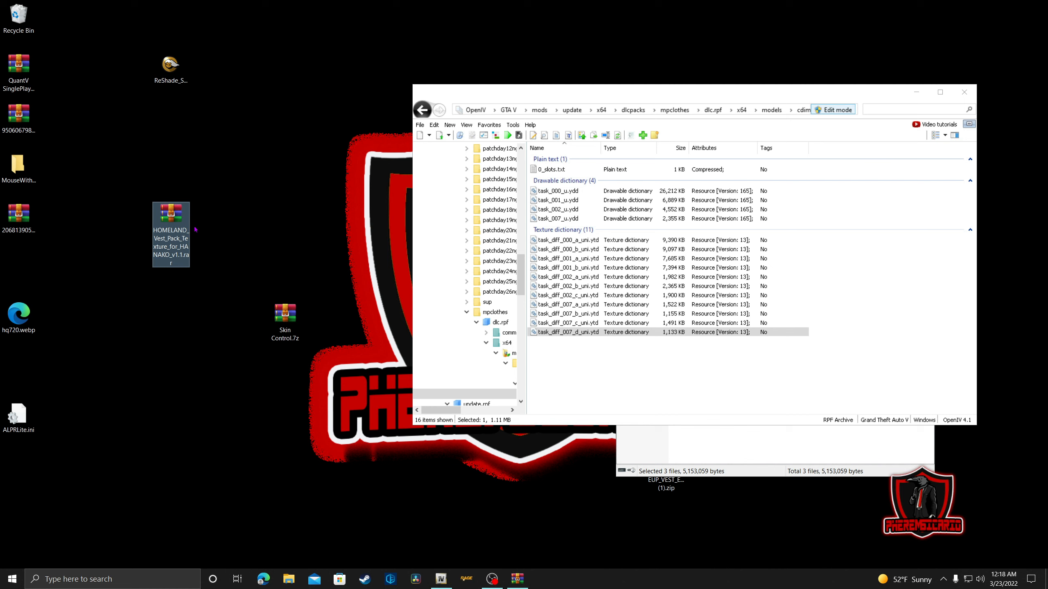
{"action": "right_click", "coordinate": [169, 238]}
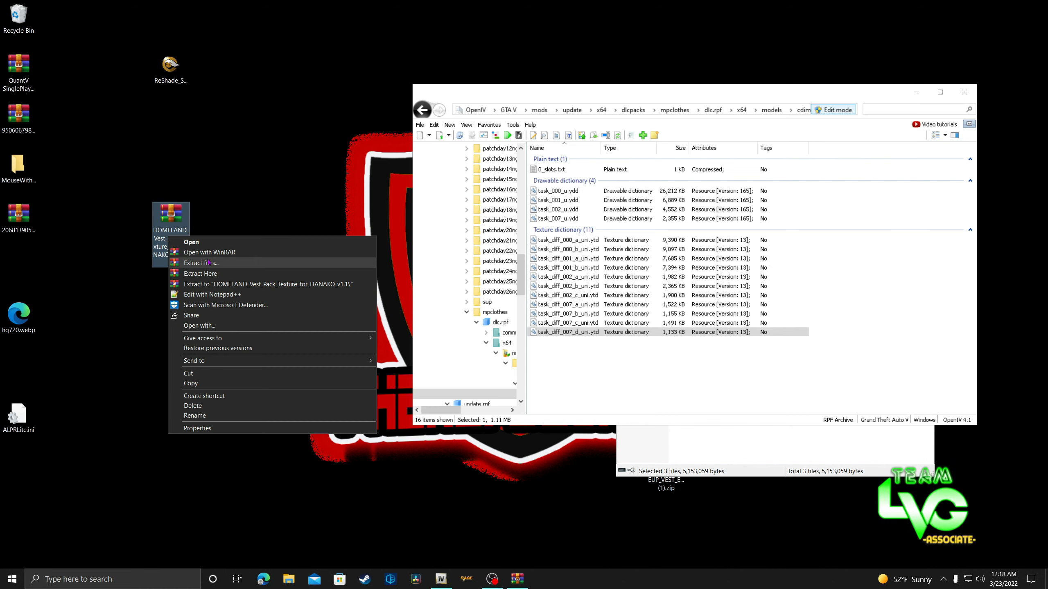
{"action": "left_click", "coordinate": [209, 252]}
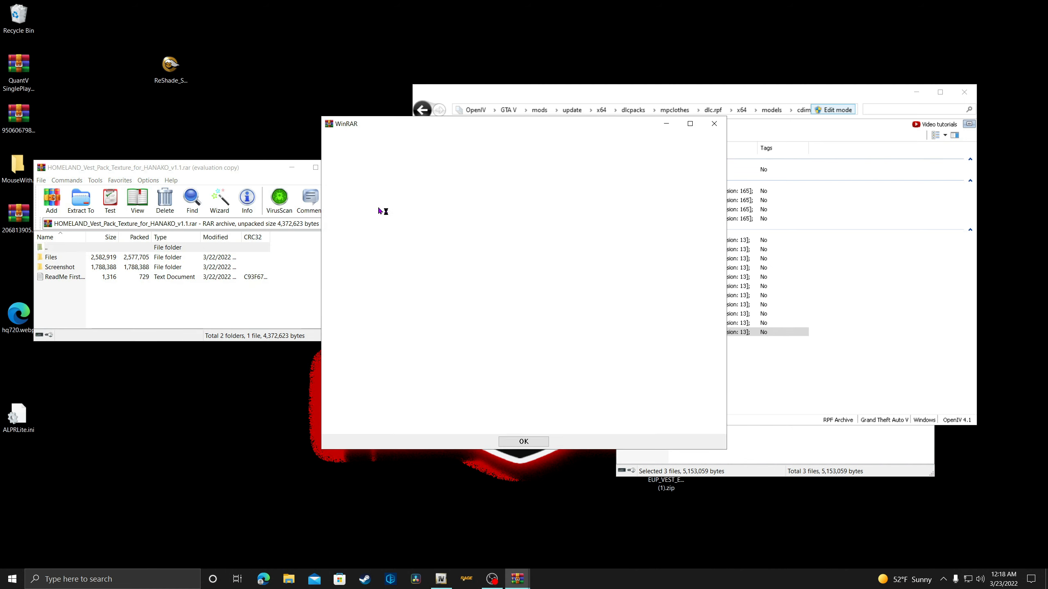
{"action": "left_click", "coordinate": [714, 124]}
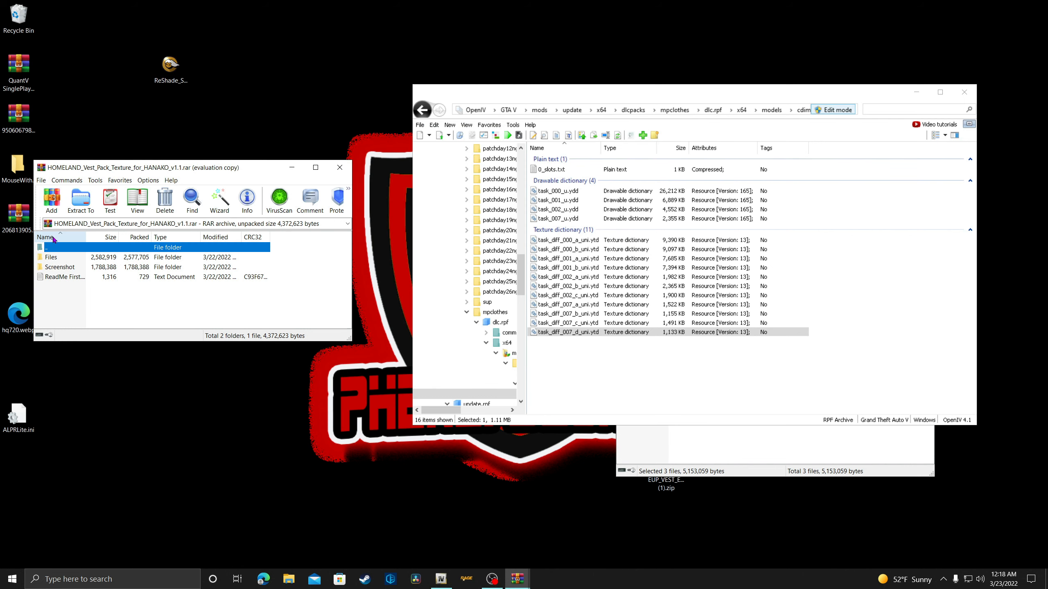
{"action": "double_click", "coordinate": [58, 258]}
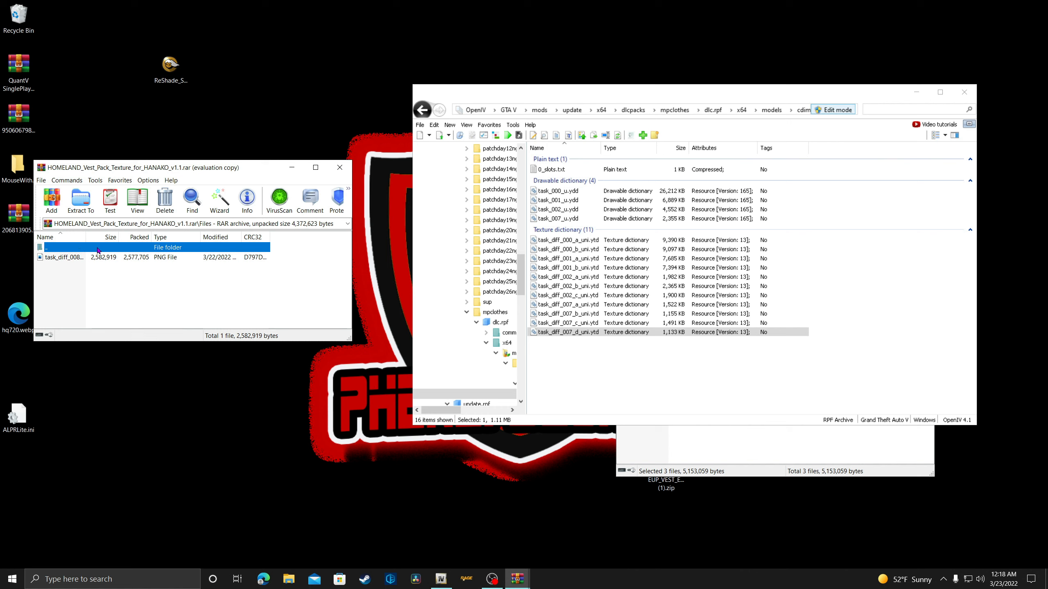
Add task_008_u.ydd and task_diff_008_a_uni.ytd from the EUP archive's Vest13(New!) setup3 folder to mpclothes, and close that archive
{"action": "left_click", "coordinate": [723, 451]}
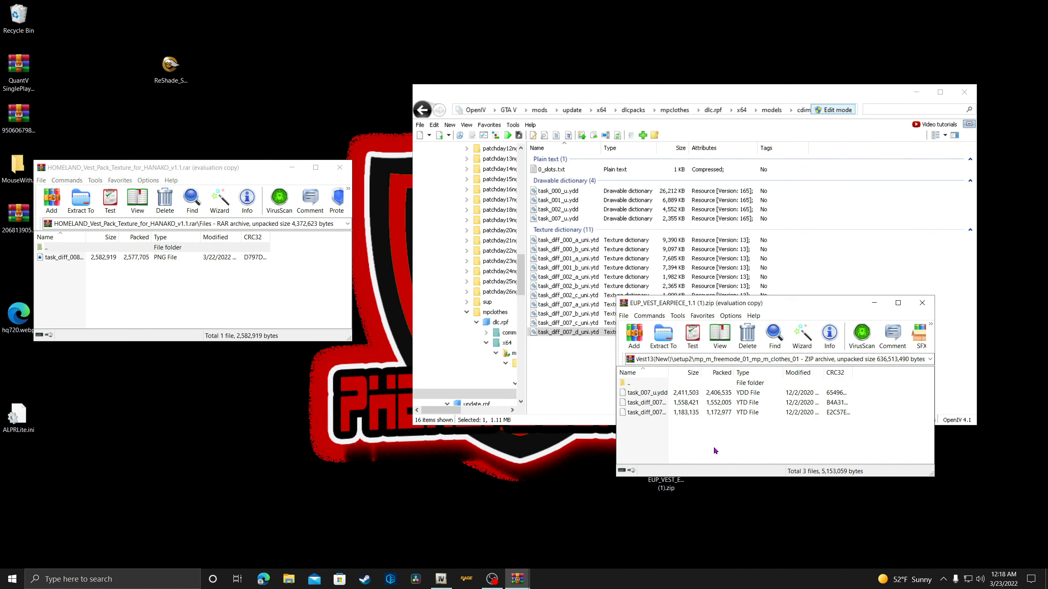
{"action": "double_click", "coordinate": [633, 383]}
{"action": "double_click", "coordinate": [633, 382]}
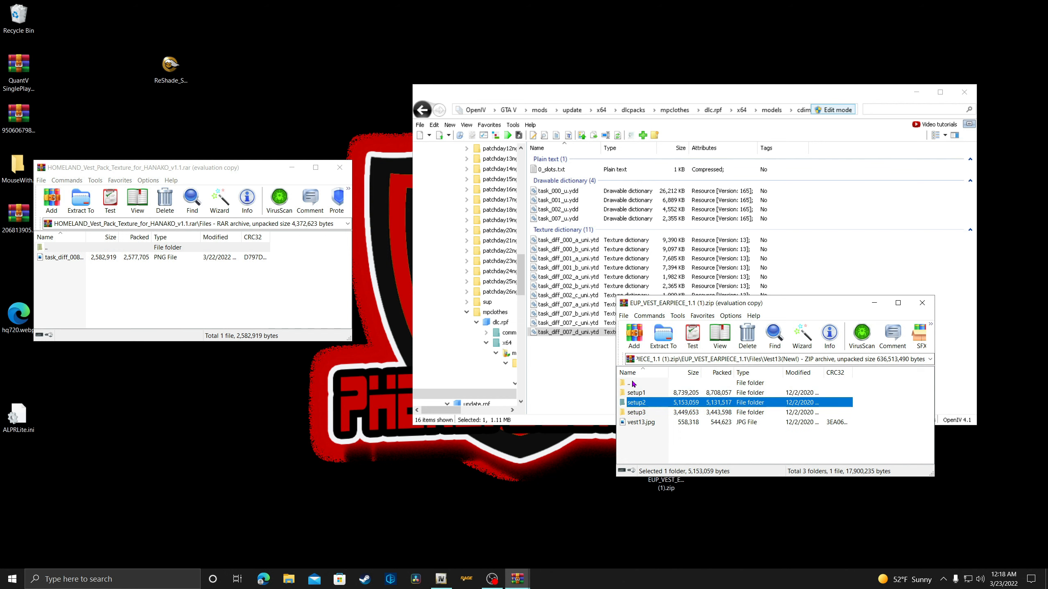
{"action": "double_click", "coordinate": [646, 413]}
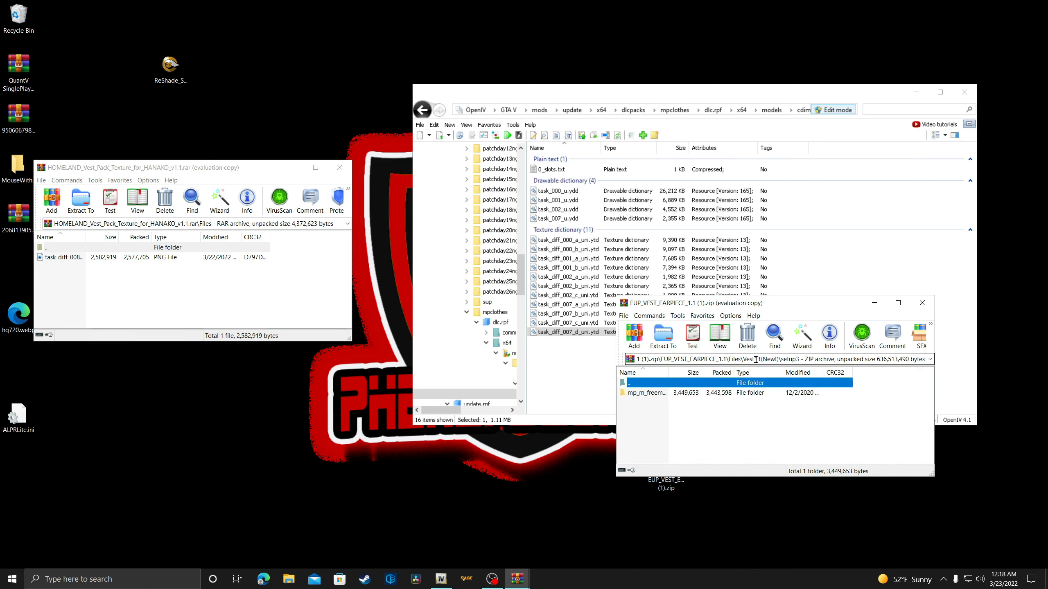
{"action": "double_click", "coordinate": [667, 393]}
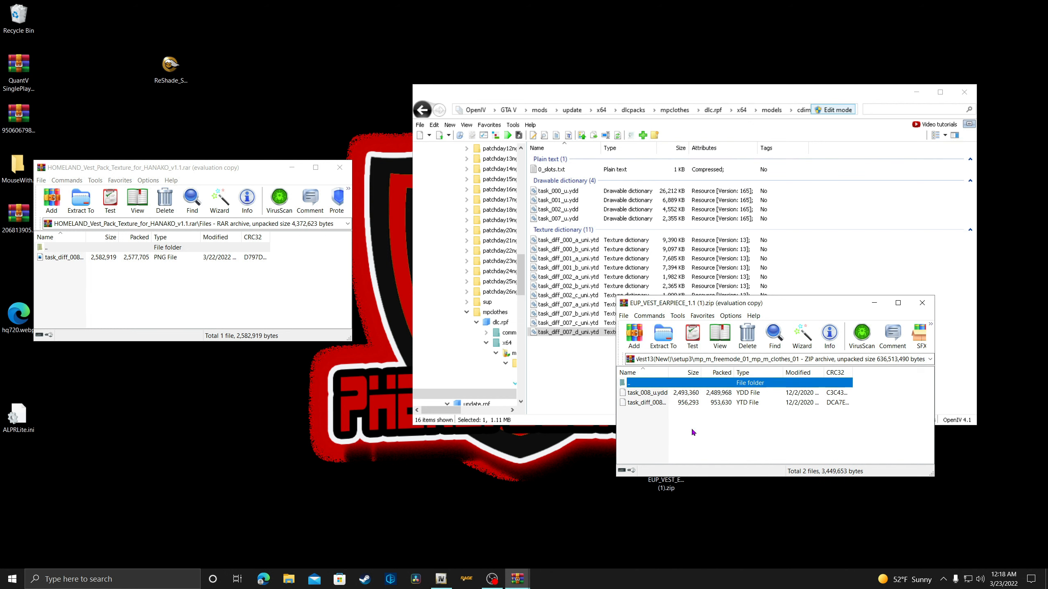
{"action": "left_click_drag", "start_coordinate": [854, 416], "coordinate": [560, 358]}
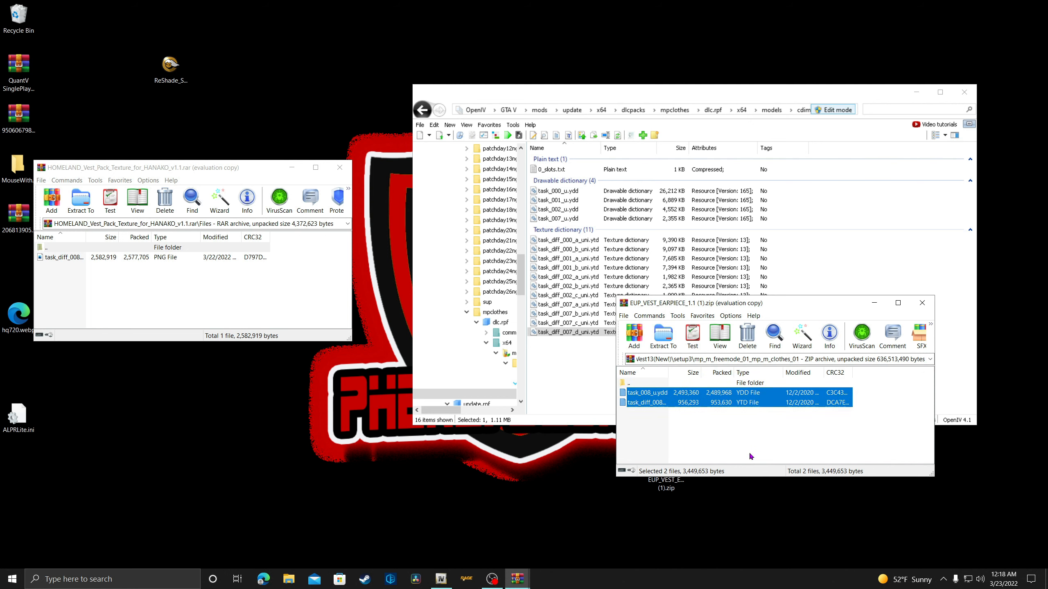
{"action": "left_click", "coordinate": [922, 303]}
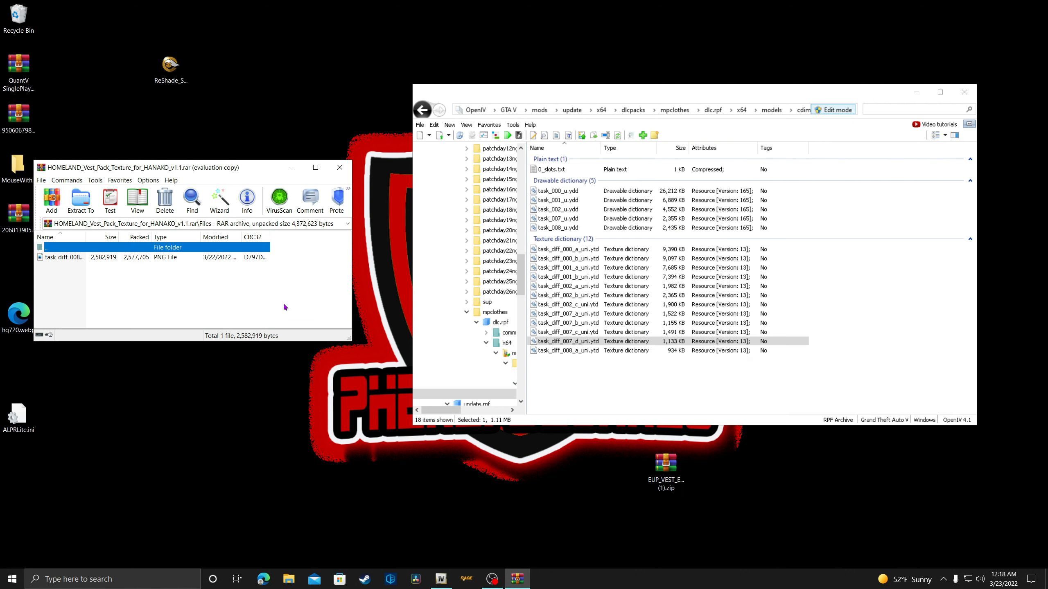
Extract task_diff_008_b_uni.png from the HOMELAND archive's Files folder to the desktop
{"action": "left_click", "coordinate": [77, 258]}
{"action": "left_click_drag", "start_coordinate": [78, 258], "coordinate": [169, 402]}
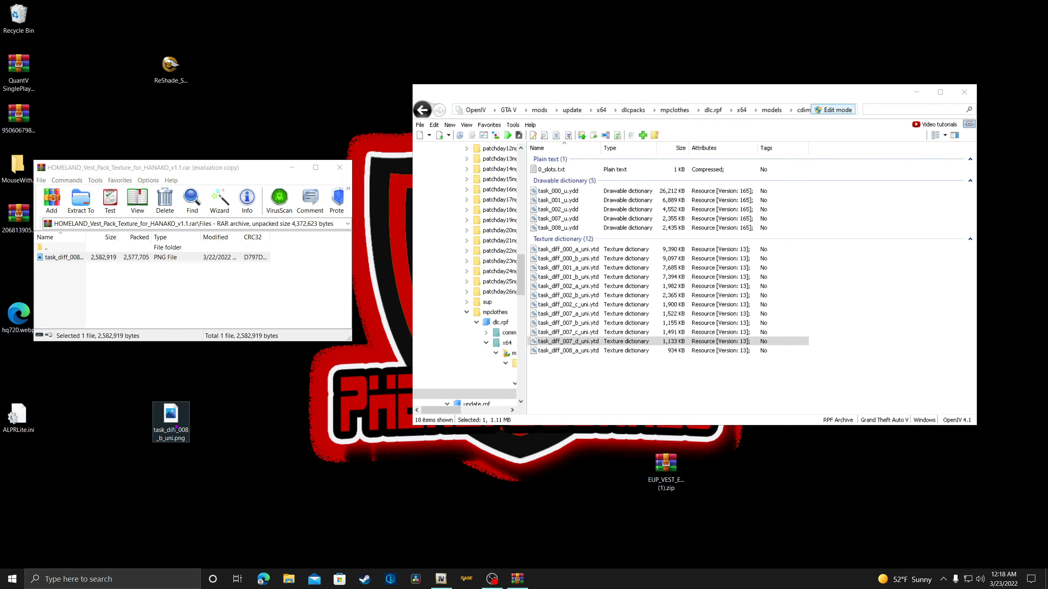
{"action": "right_click", "coordinate": [175, 428]}
{"action": "left_click", "coordinate": [187, 444]}
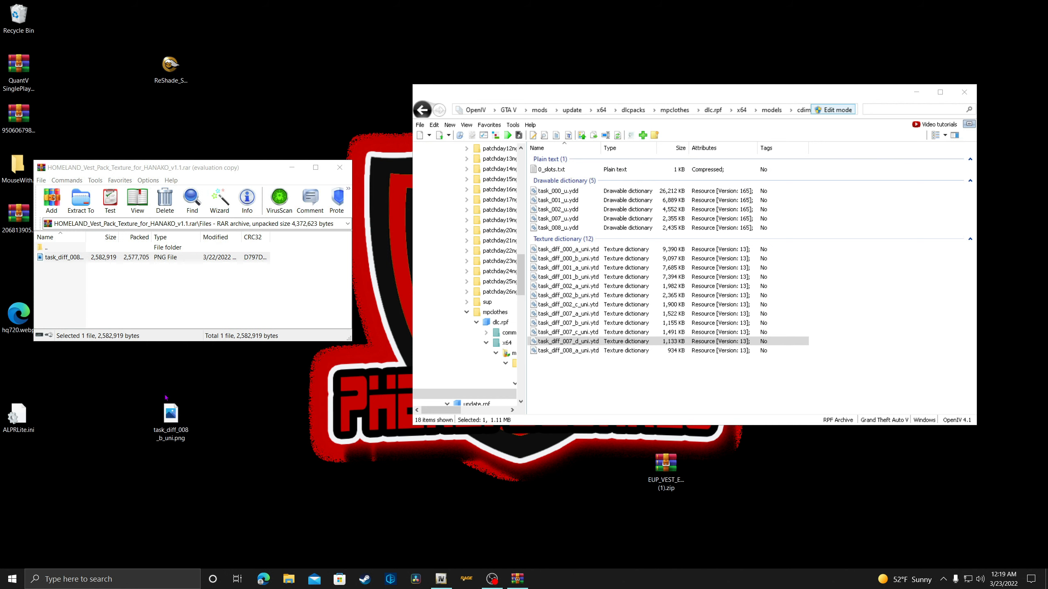
Add the desktop copy of task_diff_008_b_uni.png back into the HOMELAND archive's Files folder with the default archive settings
{"action": "left_click_drag", "start_coordinate": [170, 415], "coordinate": [115, 268]}
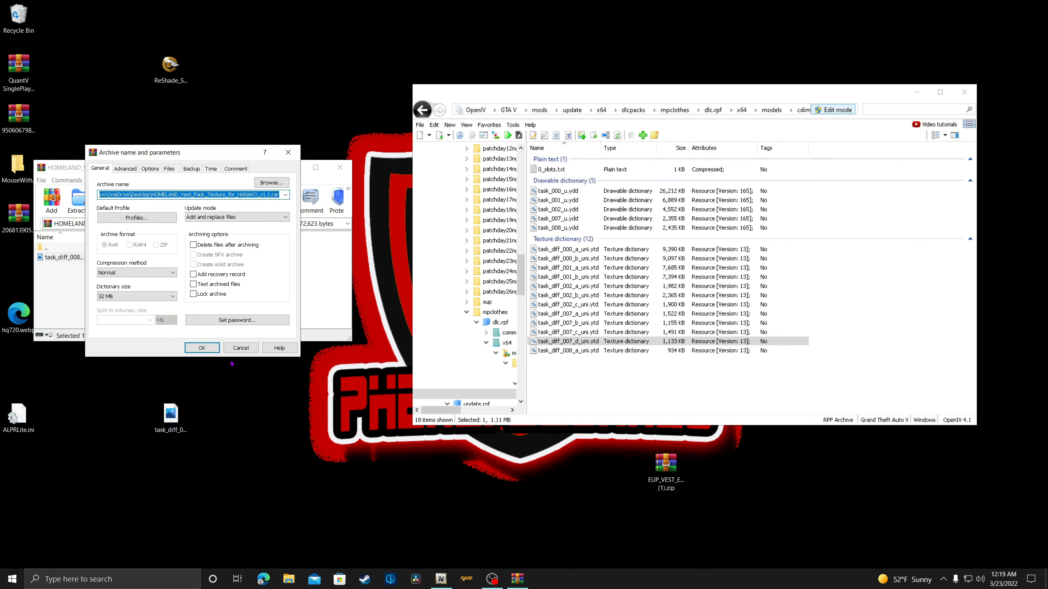
{"action": "left_click", "coordinate": [201, 348]}
{"action": "left_click", "coordinate": [94, 288]}
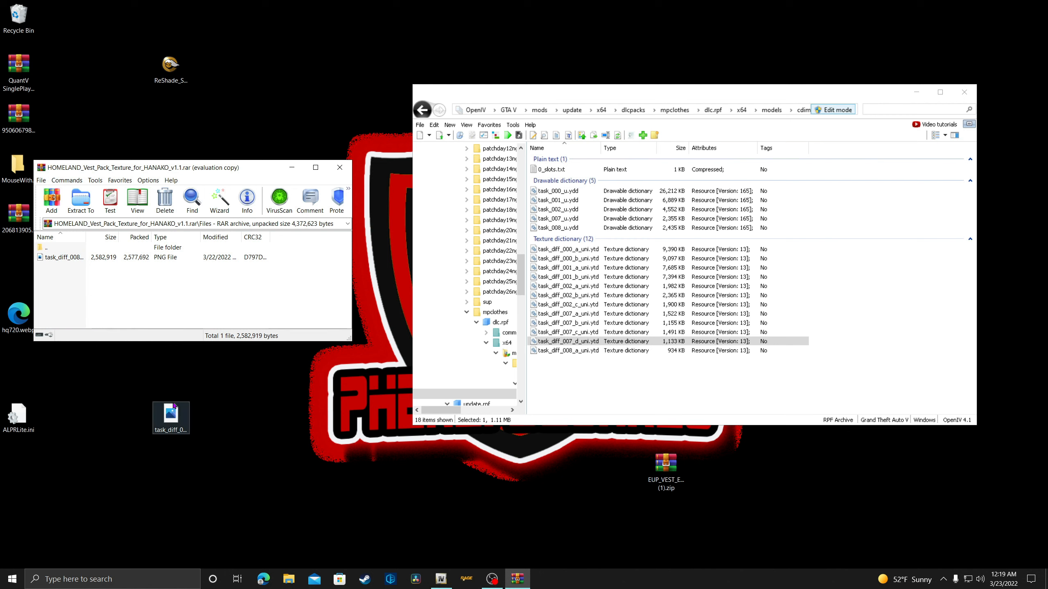
{"action": "left_click", "coordinate": [170, 412]}
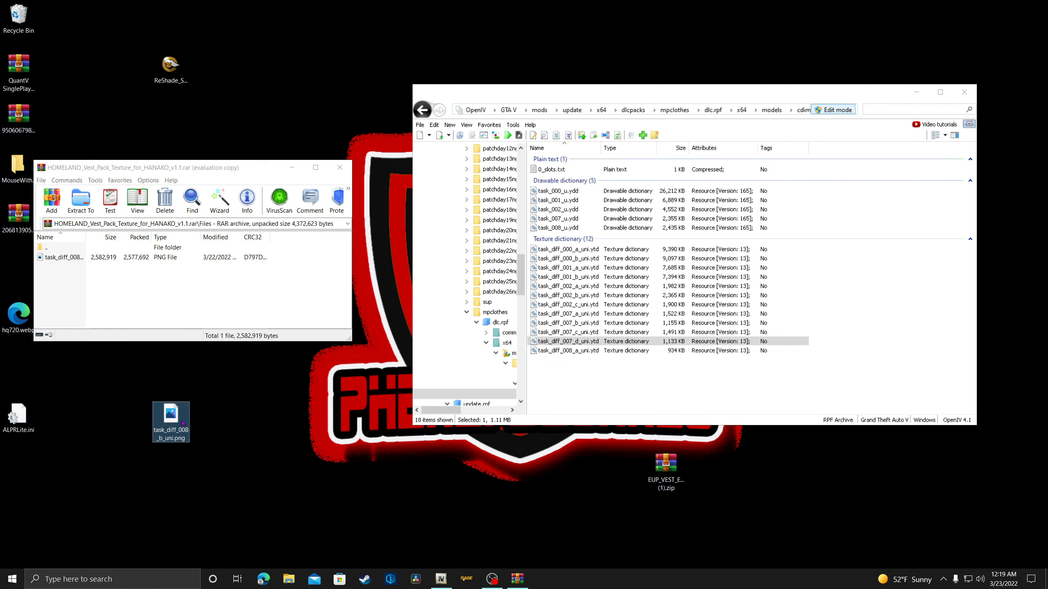
Start extracting task_diff_008_a_uni.ytd from OpenIV to the desktop, creating a new destination folder and clearing its default name
{"action": "left_click", "coordinate": [582, 352]}
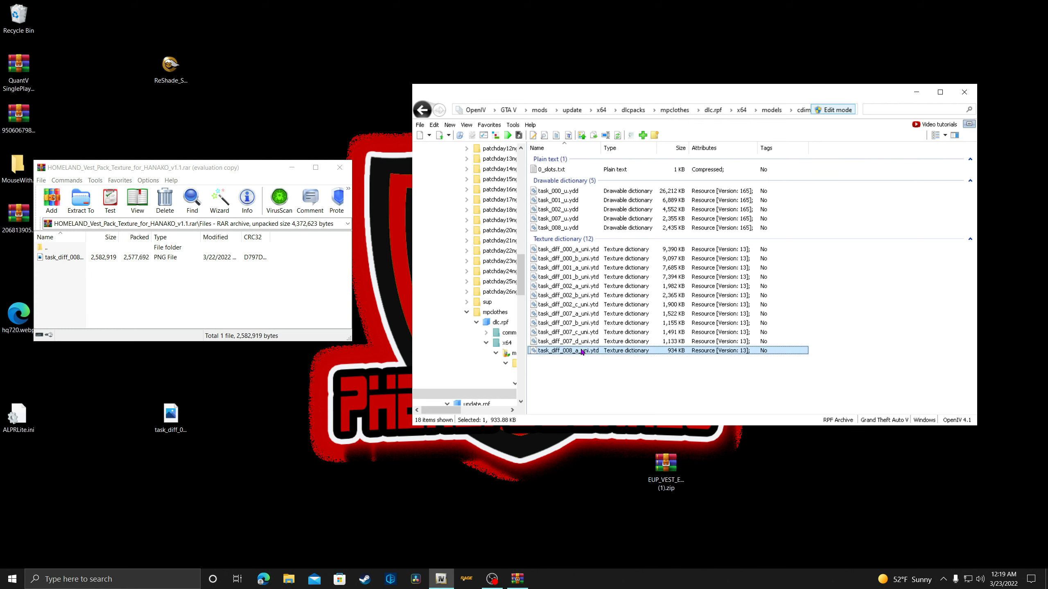
{"action": "right_click", "coordinate": [581, 351]}
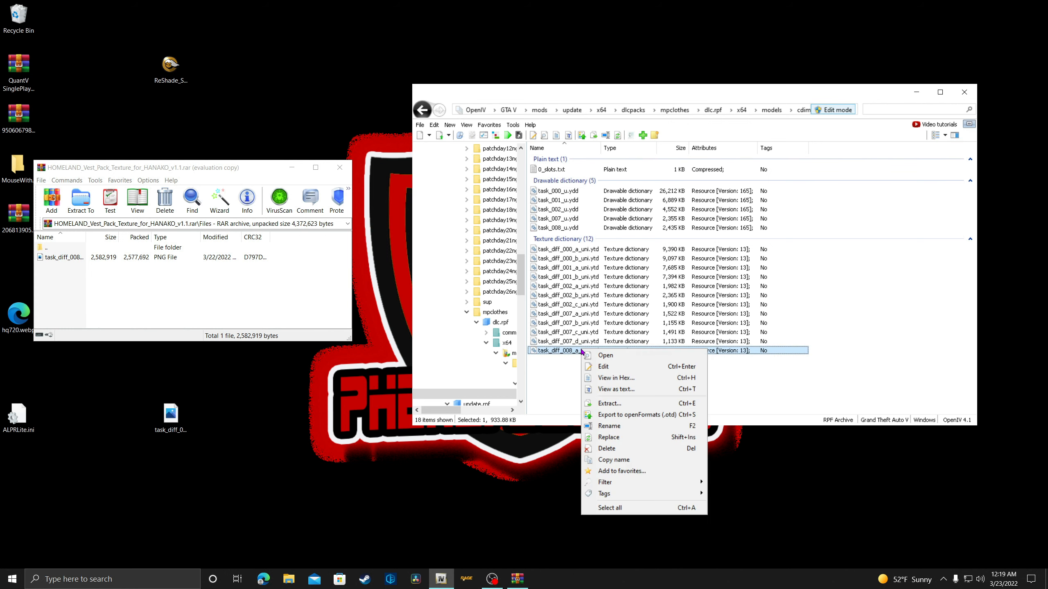
{"action": "left_click", "coordinate": [609, 404]}
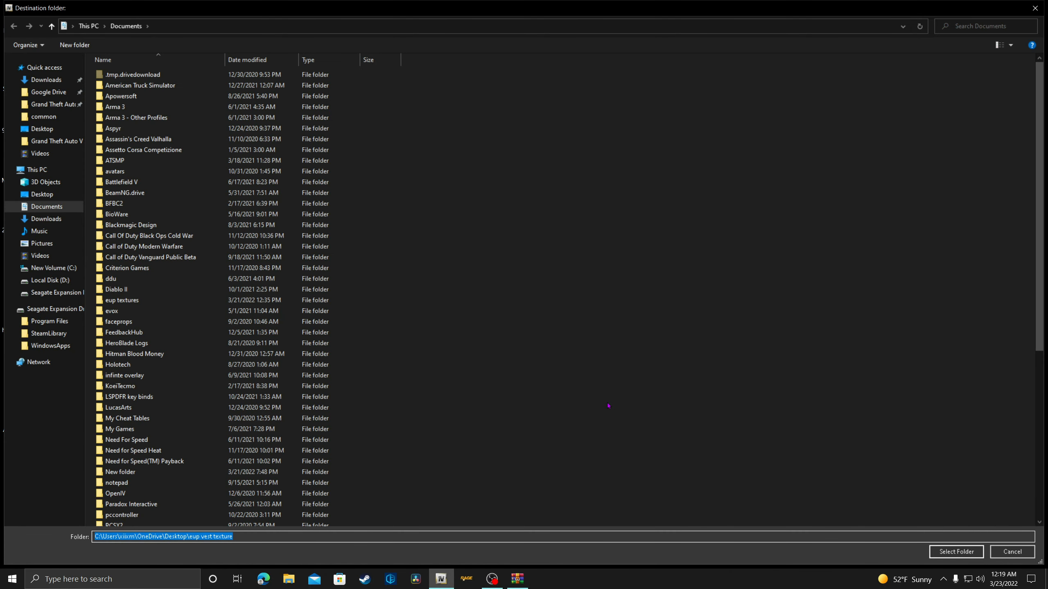
{"action": "left_click", "coordinate": [51, 129]}
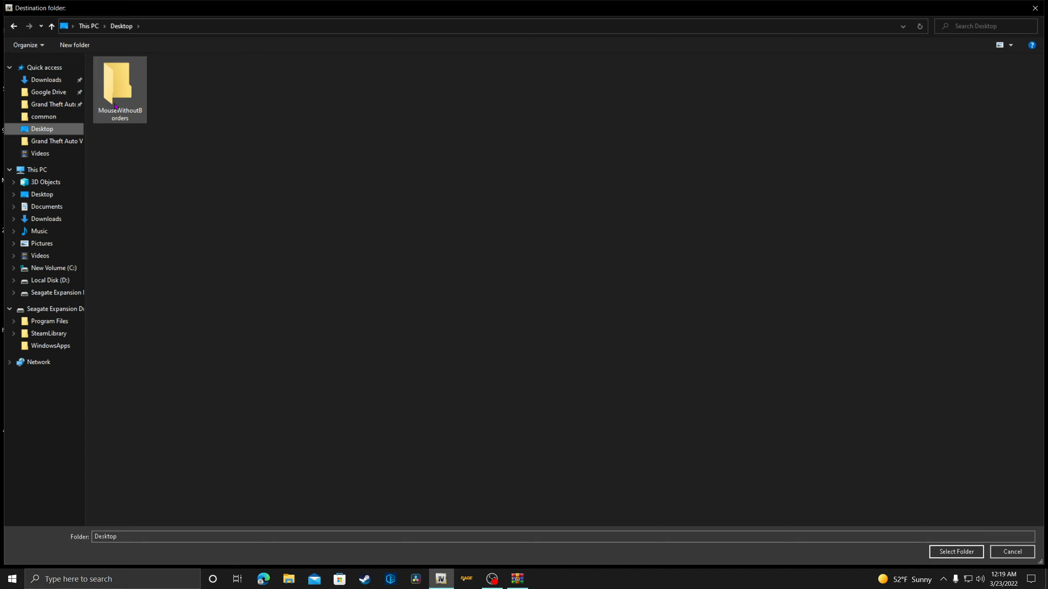
{"action": "left_click", "coordinate": [85, 46]}
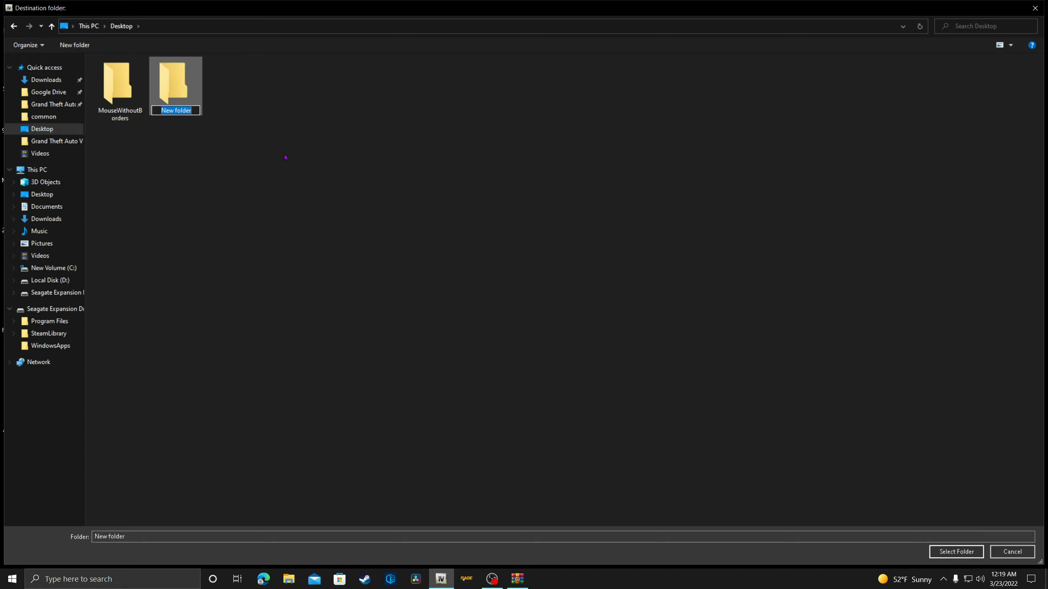
{"action": "key", "text": "BackSpace"}
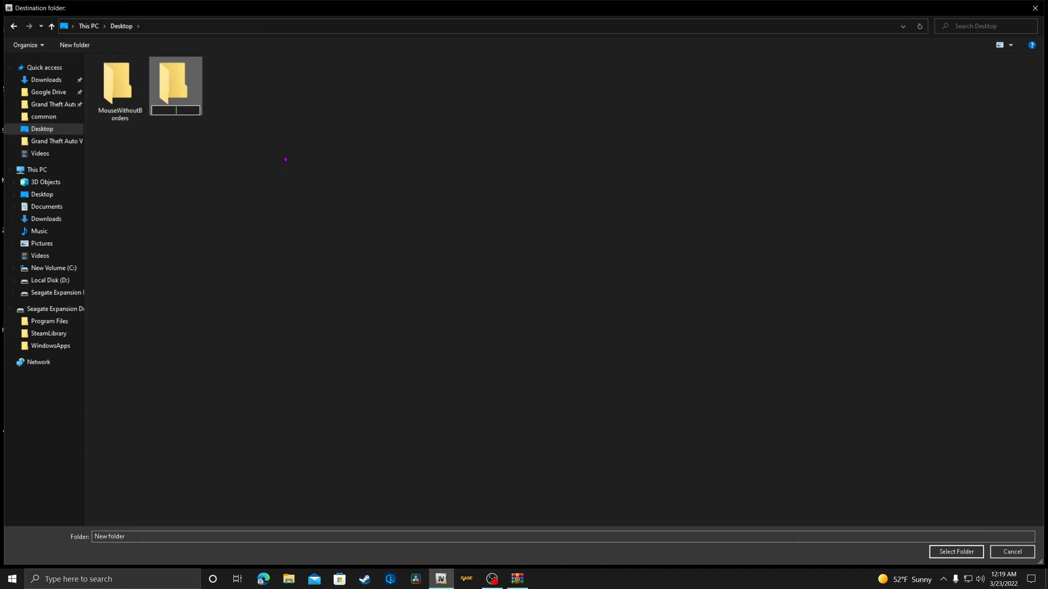